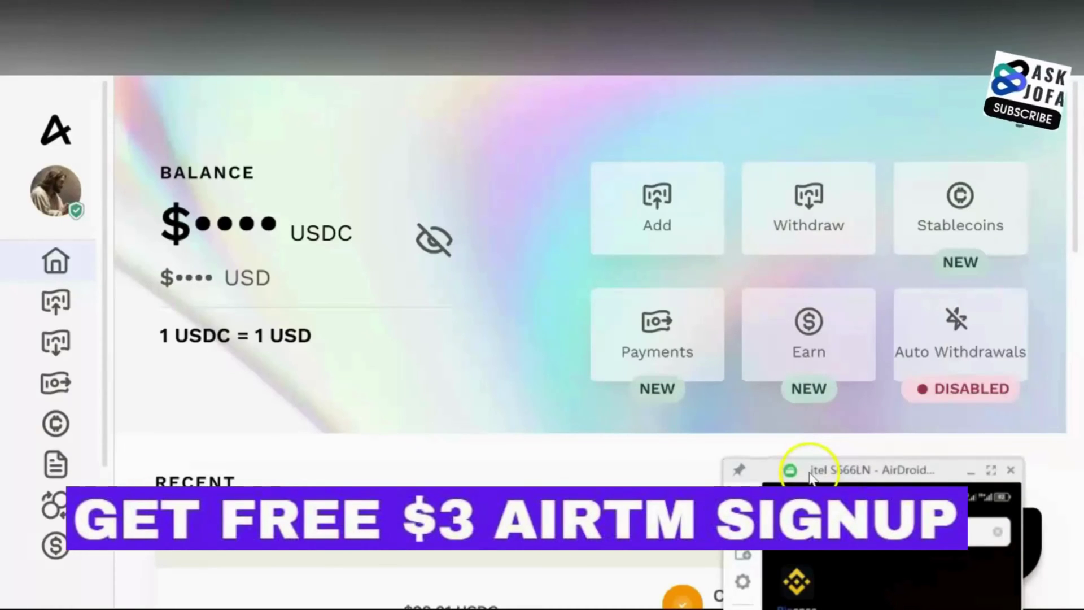
Step: Enlarge the phone mirror, open Binance, check the wallet assets, then return to Home
{"action": "left_click_drag", "start_coordinate": [807, 469], "coordinate": [885, 41]}
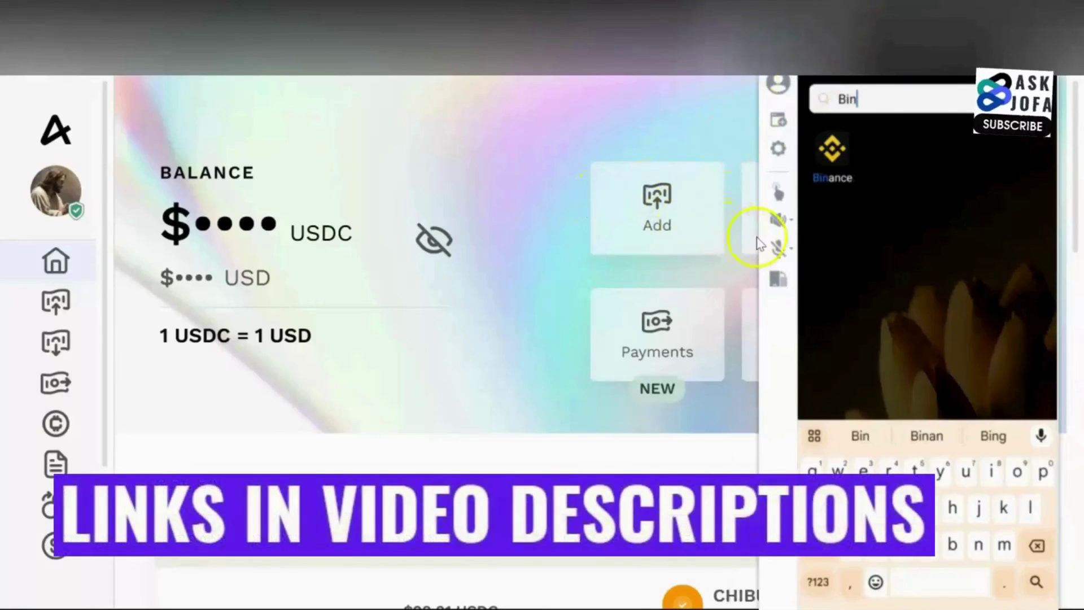
{"action": "left_click", "coordinate": [838, 158]}
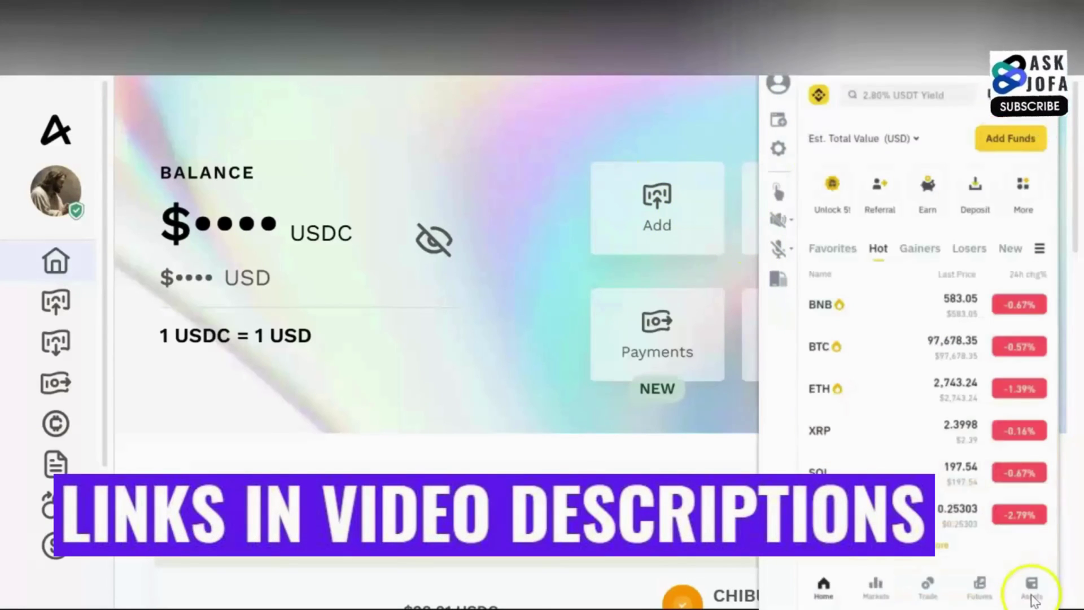
{"action": "left_click", "coordinate": [1033, 590]}
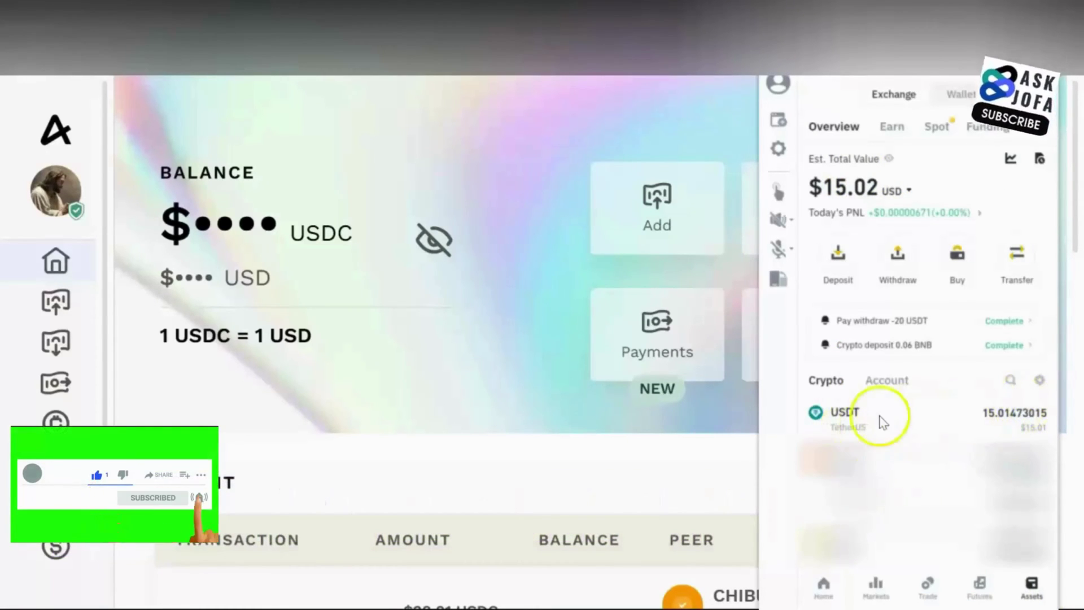
{"action": "left_click", "coordinate": [826, 588]}
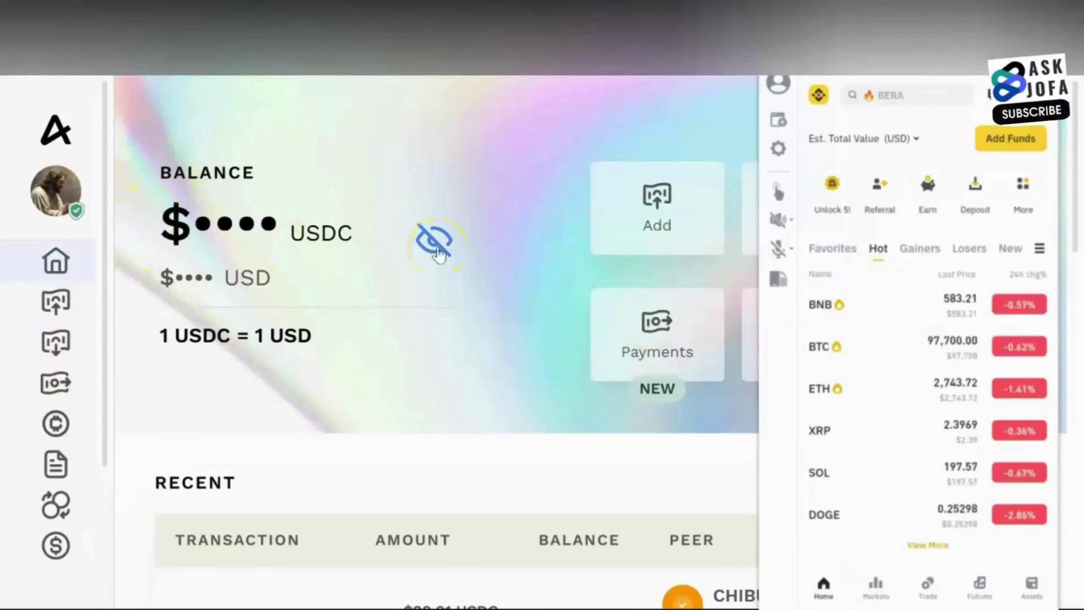
Step: Reveal the $0.08 balance and start adding funds using the Cryptocurrency payment category
{"action": "left_click", "coordinate": [436, 243]}
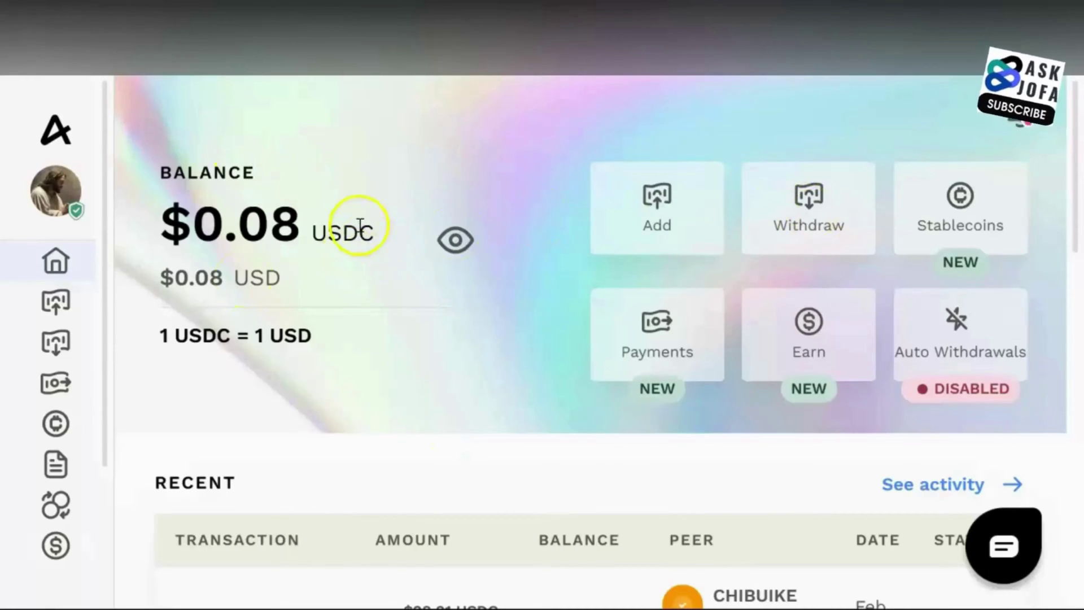
{"action": "left_click", "coordinate": [662, 225]}
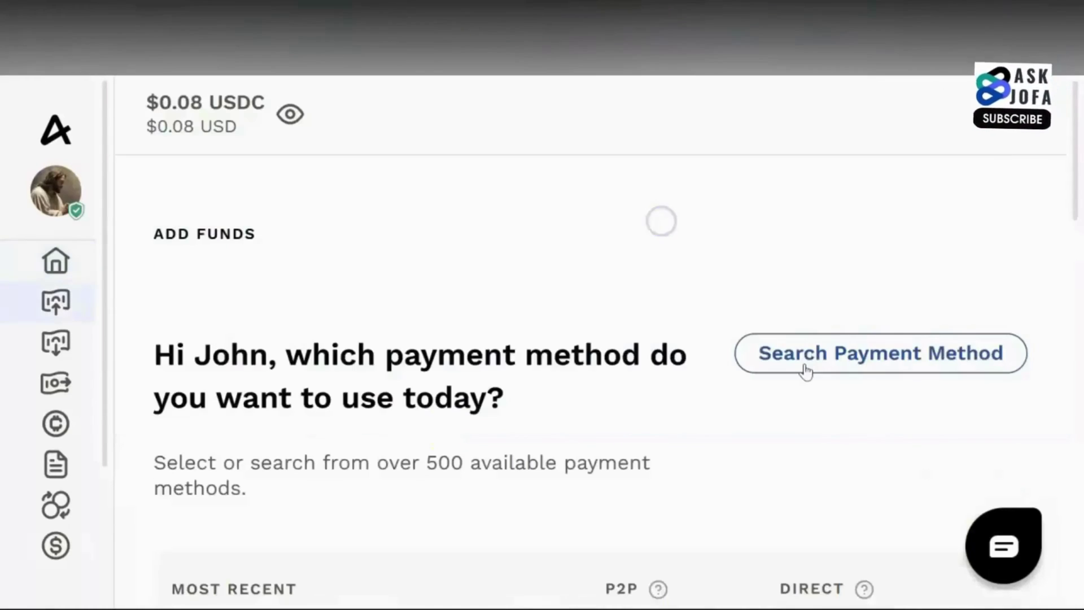
{"action": "left_click", "coordinate": [806, 372]}
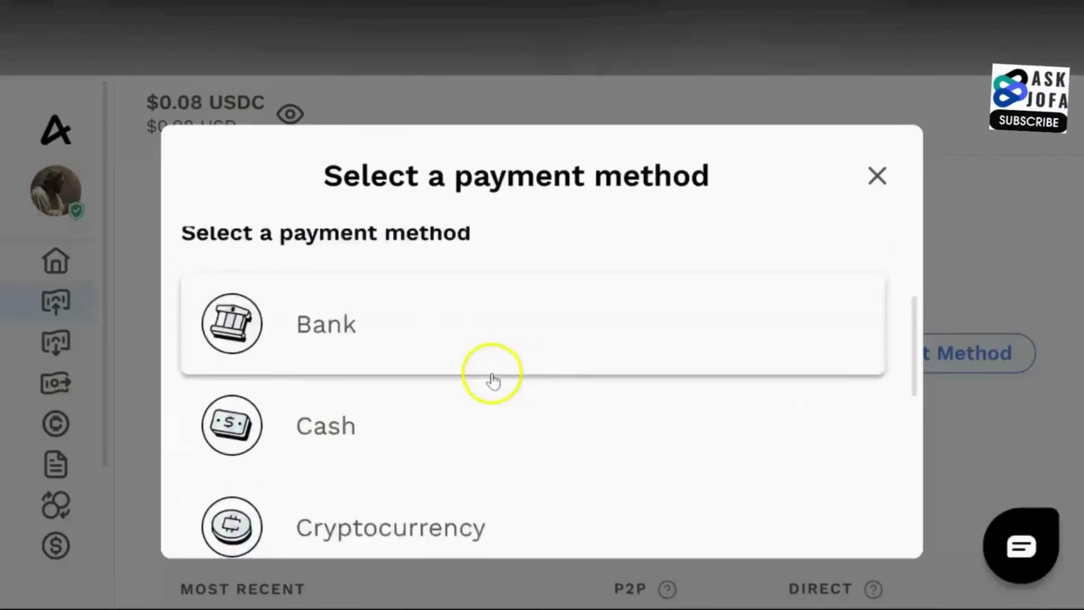
{"action": "scroll", "coordinate": [393, 400], "scroll_direction": "down", "scroll_amount": 2}
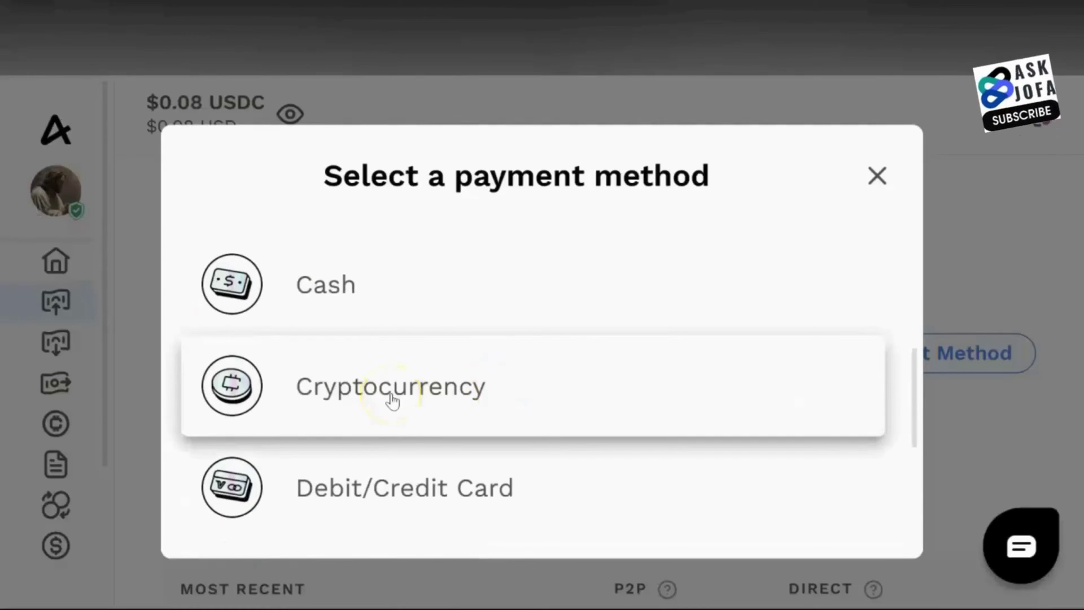
{"action": "left_click", "coordinate": [393, 400]}
{"action": "left_click", "coordinate": [311, 247]}
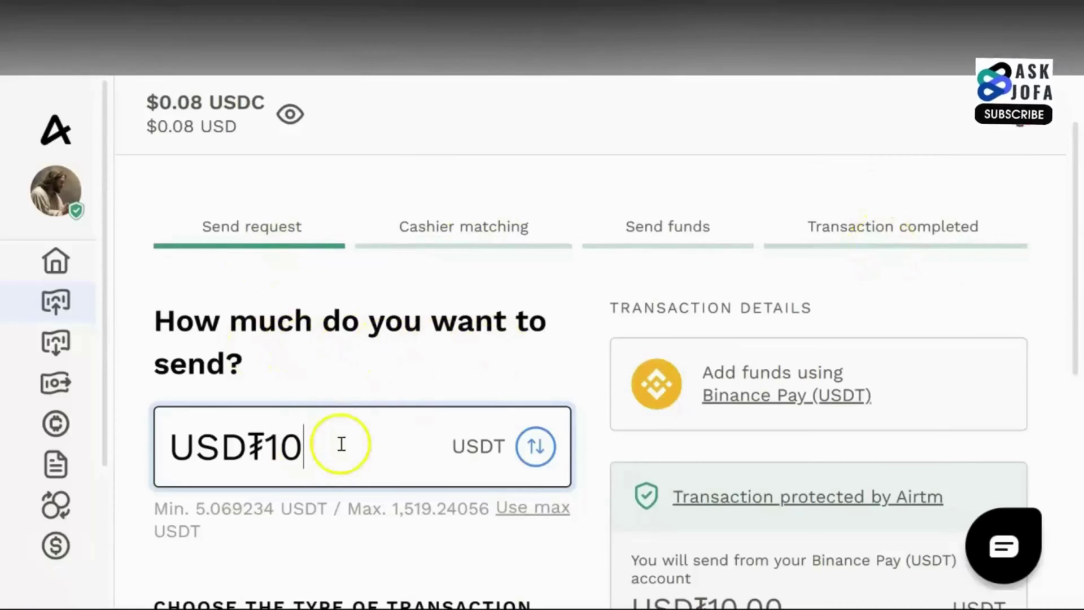
Step: Continue with the Peer to Peer offer: send 10 USDT to receive $9.87 USDC
{"action": "scroll", "coordinate": [339, 455], "scroll_direction": "down", "scroll_amount": 6}
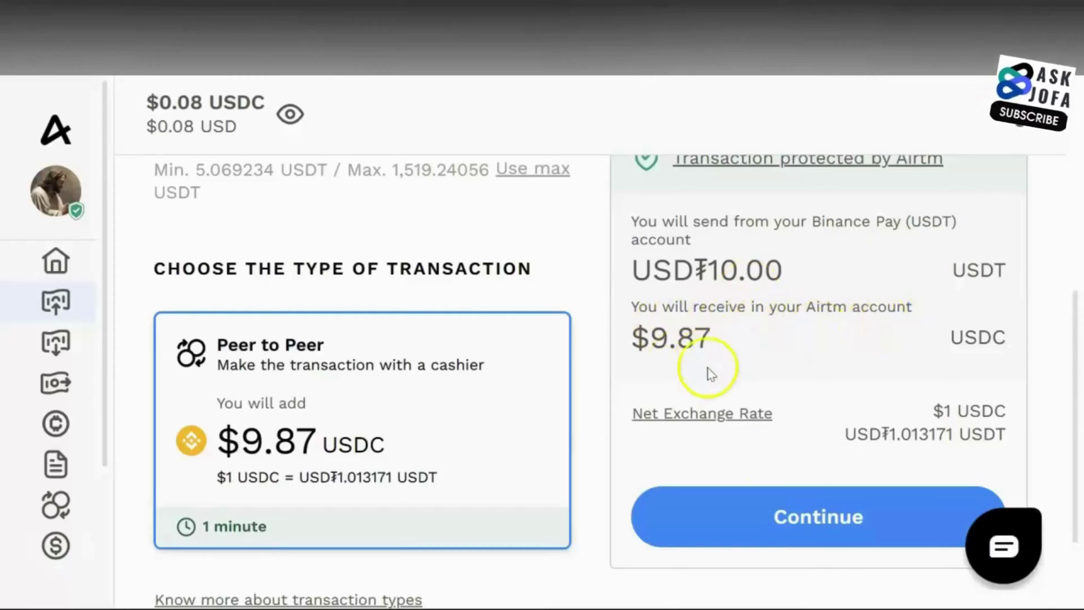
{"action": "left_click", "coordinate": [804, 536]}
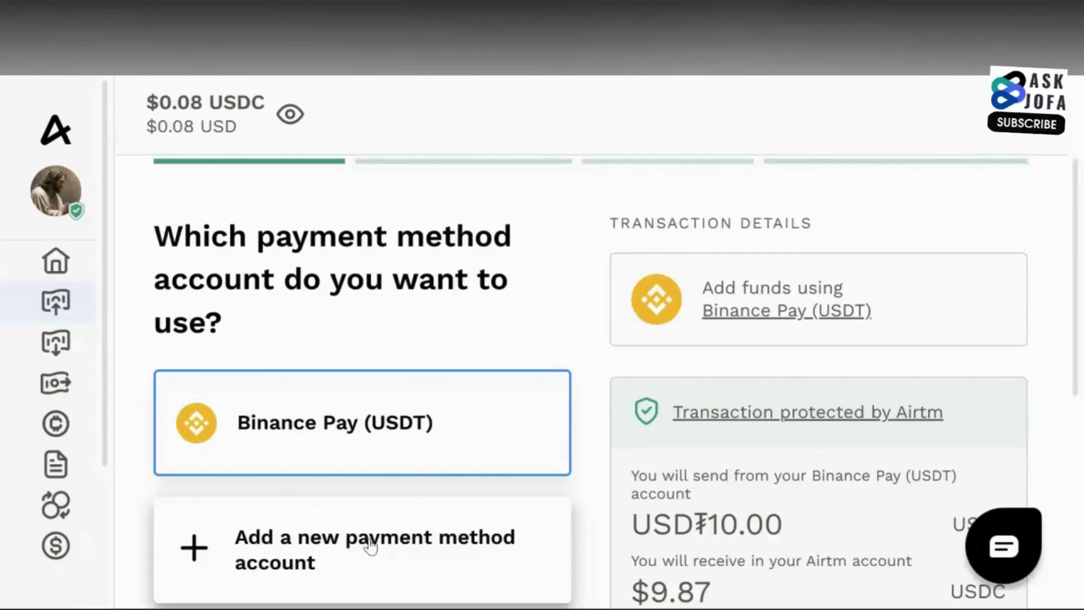
Step: Add a new payment method account aliased Binance Pay (USDT) 2, then bring up the phone mirror
{"action": "left_click", "coordinate": [322, 553]}
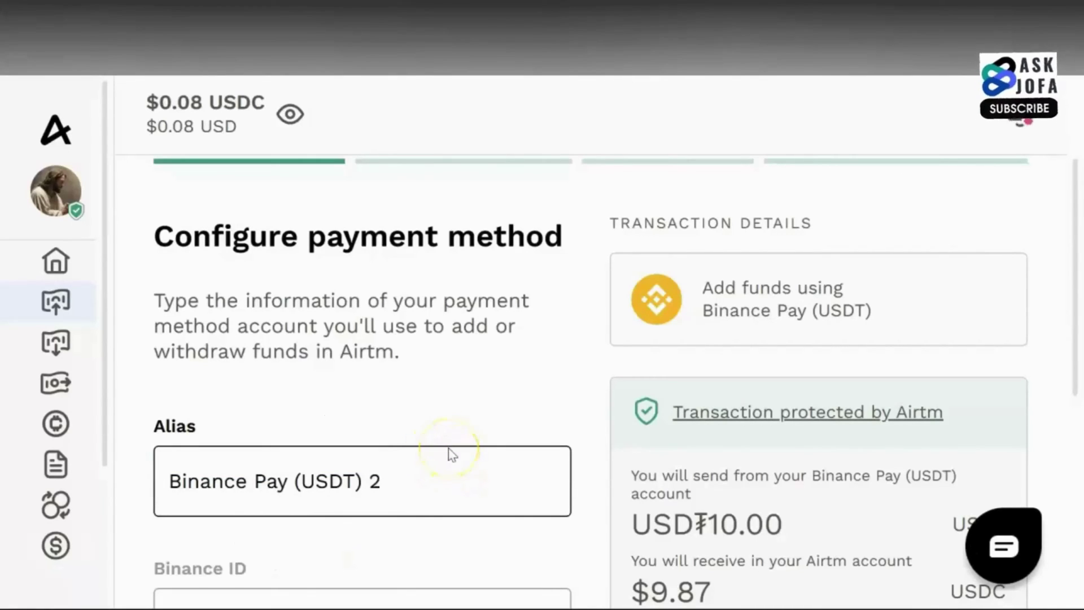
{"action": "left_click", "coordinate": [401, 486]}
{"action": "left_click_drag", "start_coordinate": [379, 485], "coordinate": [166, 479]}
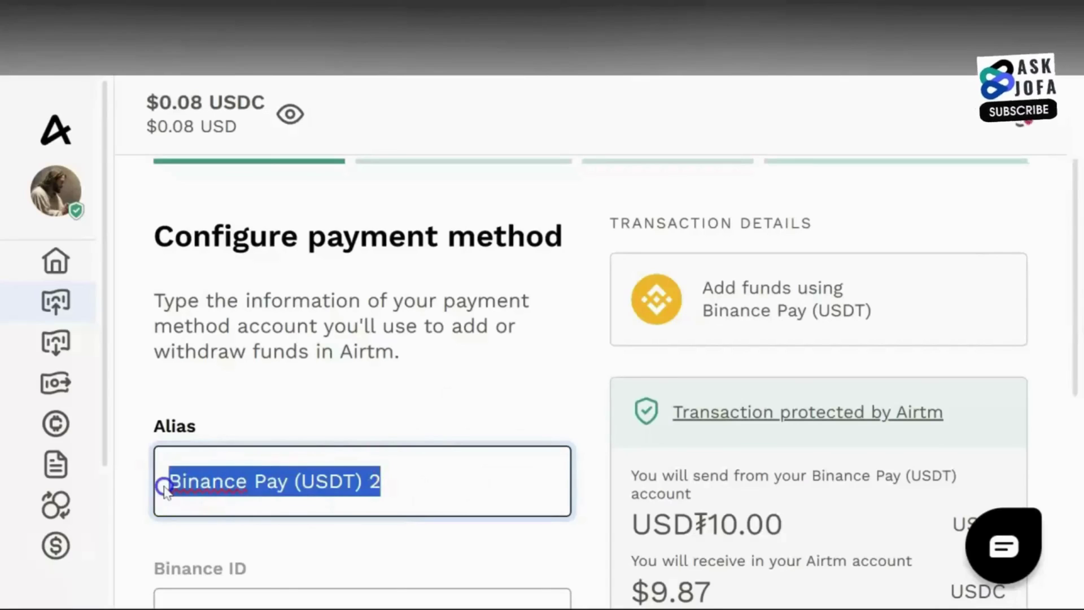
{"action": "left_click_drag", "start_coordinate": [440, 484], "coordinate": [164, 495]}
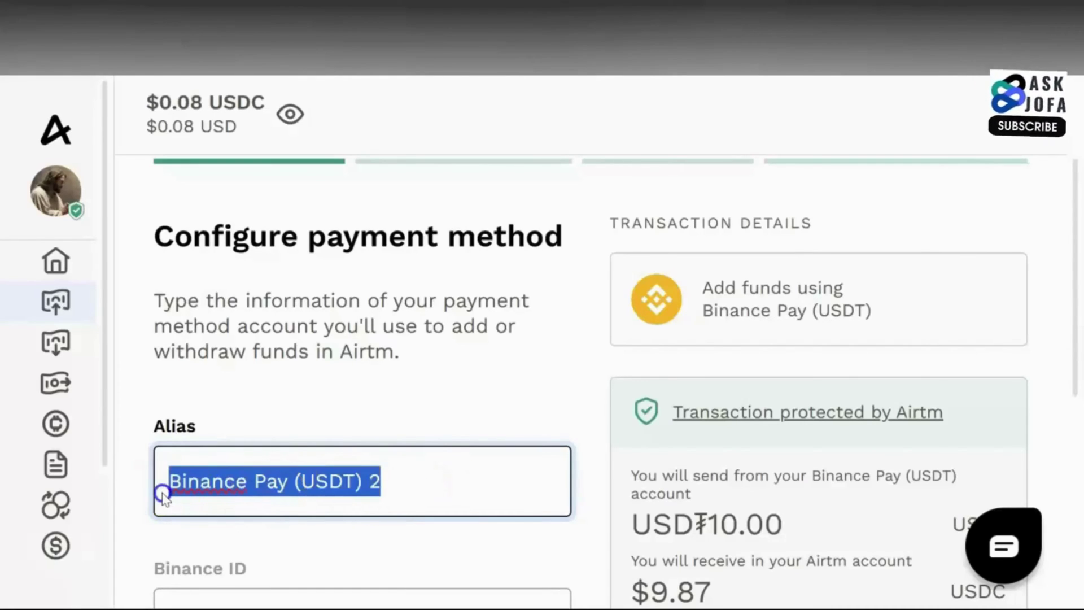
{"action": "scroll", "coordinate": [256, 491], "scroll_direction": "down", "scroll_amount": 5}
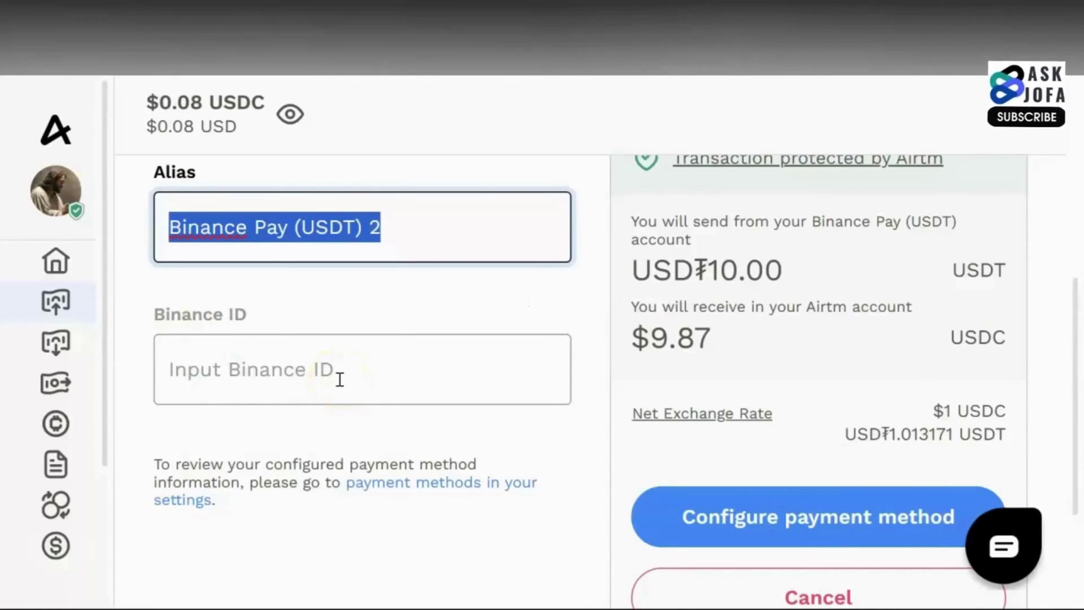
{"action": "key", "text": "alt+Tab"}
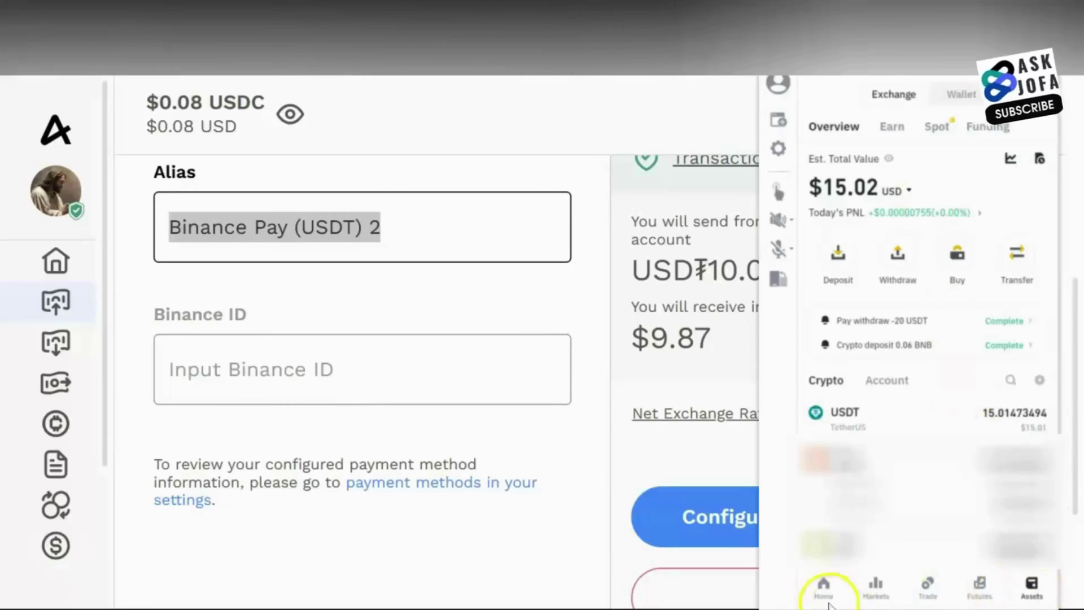
Step: Look up the Binance ID on the Binance Pay screen, then close the phone mirror
{"action": "left_click", "coordinate": [824, 587]}
{"action": "left_click", "coordinate": [823, 174]}
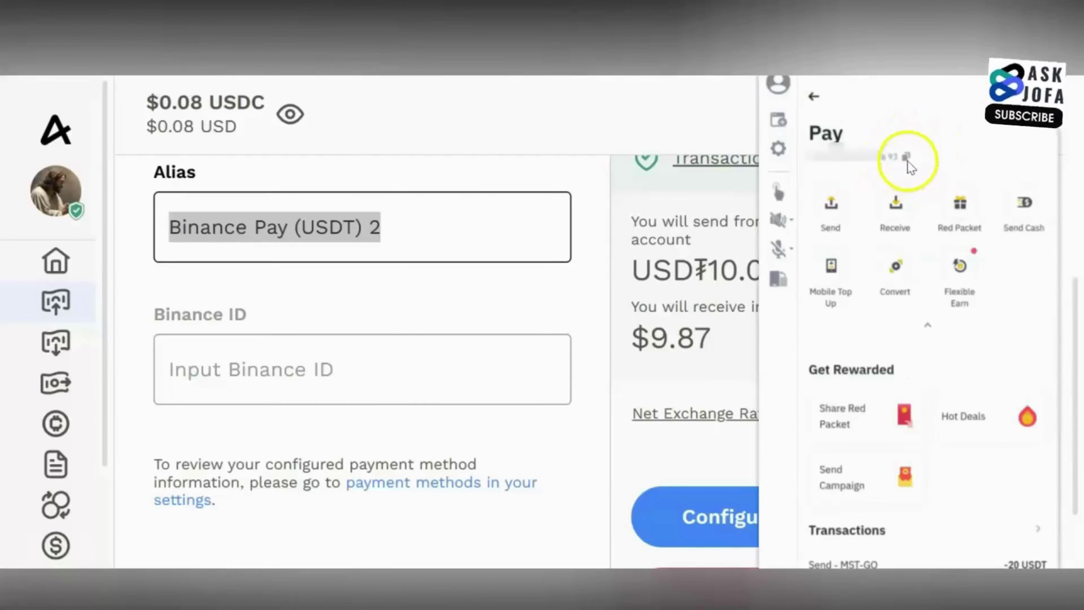
{"action": "left_click", "coordinate": [966, 43]}
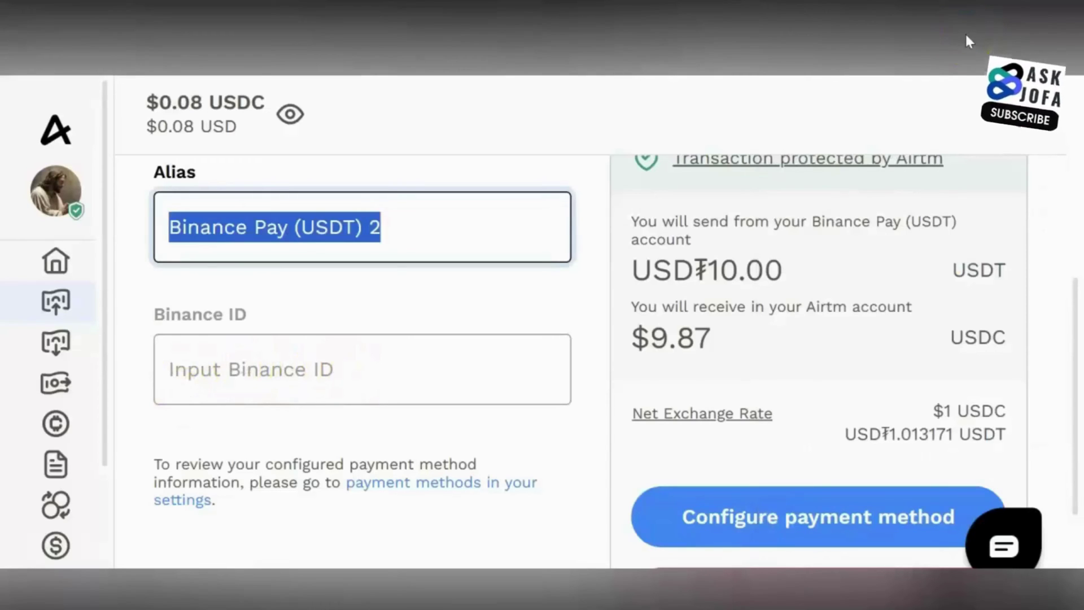
Step: Save the new Binance Pay (USDT) payment method configuration
{"action": "left_click", "coordinate": [968, 40]}
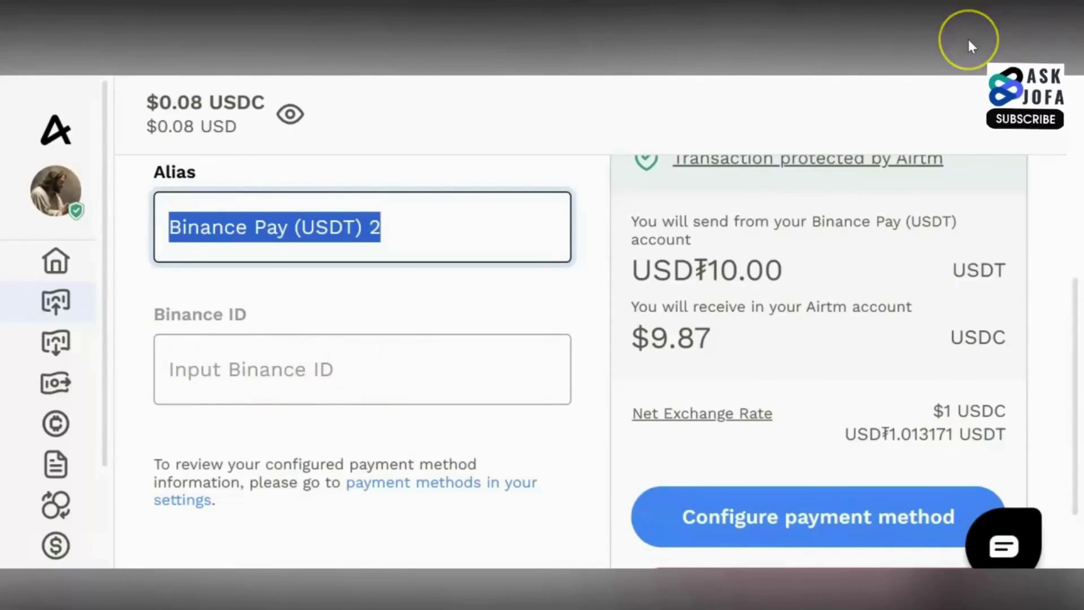
{"action": "left_click", "coordinate": [970, 43]}
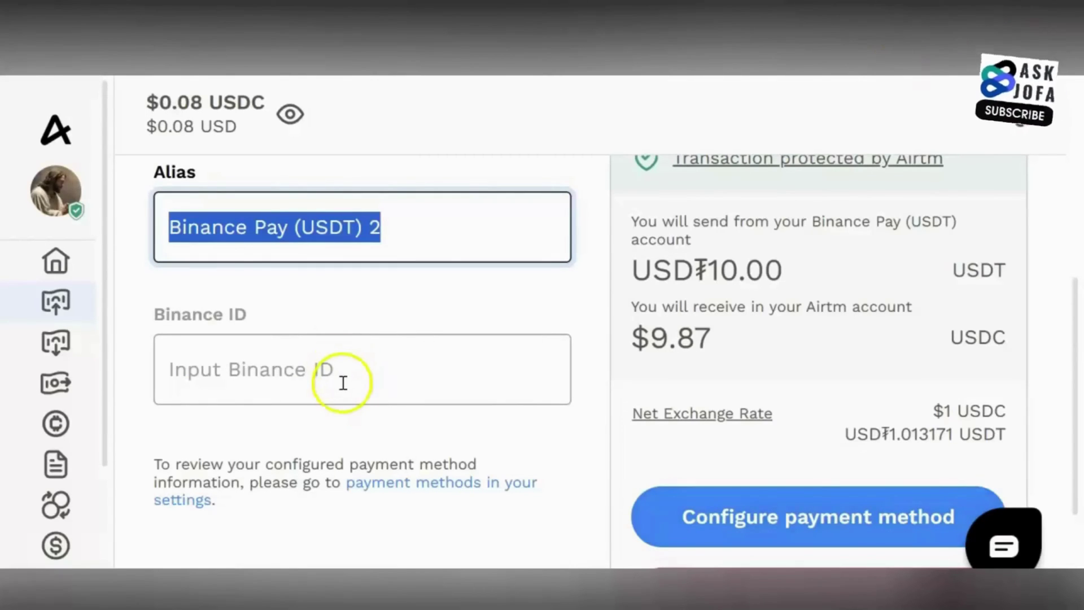
{"action": "left_click", "coordinate": [795, 528]}
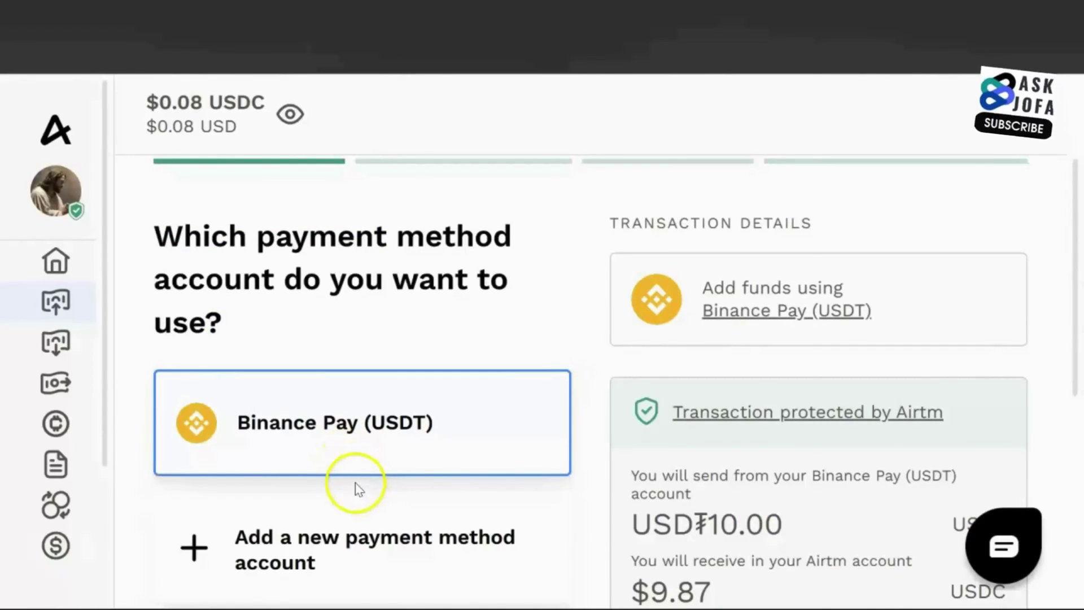
Step: Continue with the Binance Pay (USDT) account, review its details, and submit the 10 USDT request
{"action": "scroll", "coordinate": [702, 441], "scroll_direction": "down", "scroll_amount": 1}
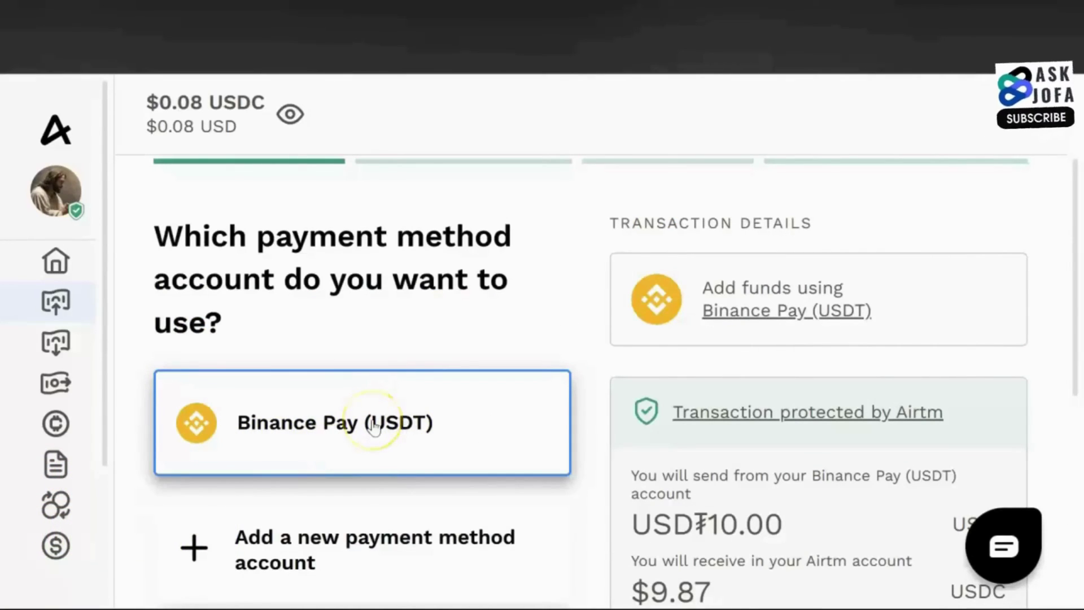
{"action": "scroll", "coordinate": [961, 399], "scroll_direction": "down", "scroll_amount": 5}
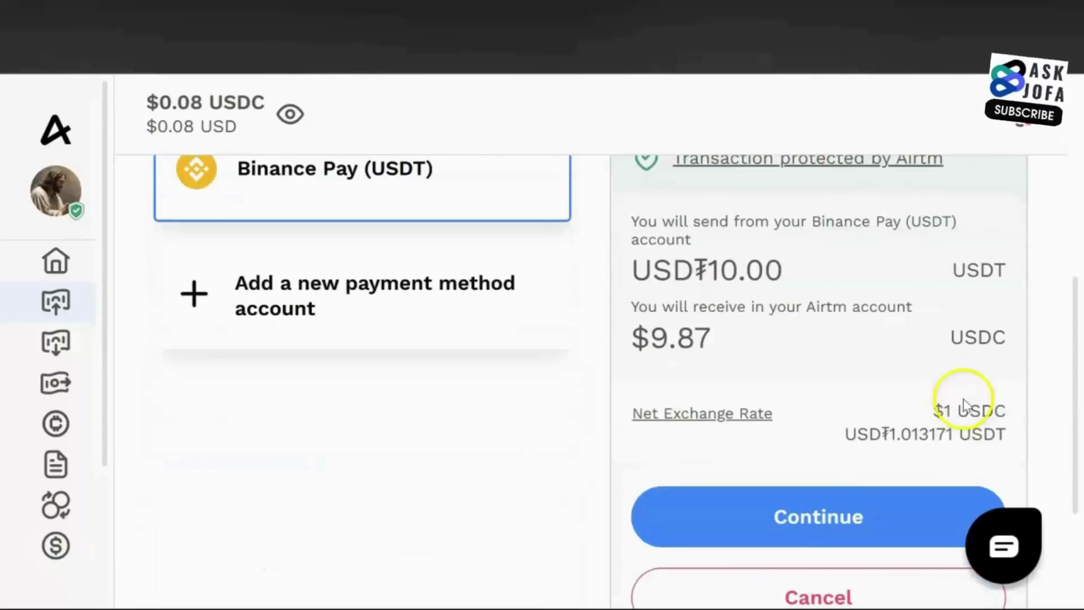
{"action": "left_click", "coordinate": [797, 528]}
{"action": "scroll", "coordinate": [255, 307], "scroll_direction": "down", "scroll_amount": 3}
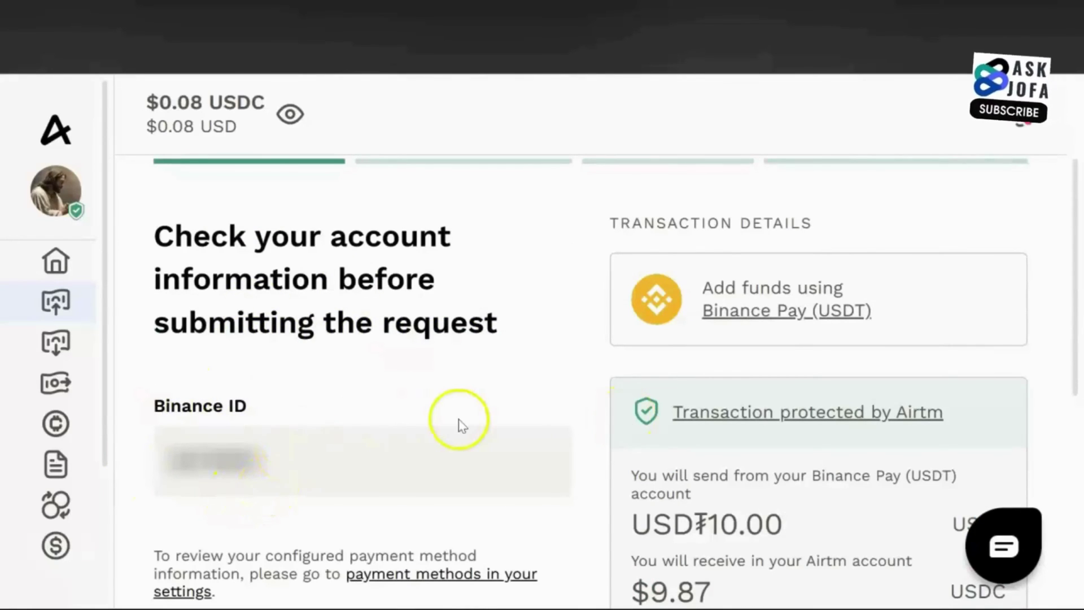
{"action": "scroll", "coordinate": [694, 455], "scroll_direction": "down", "scroll_amount": 5}
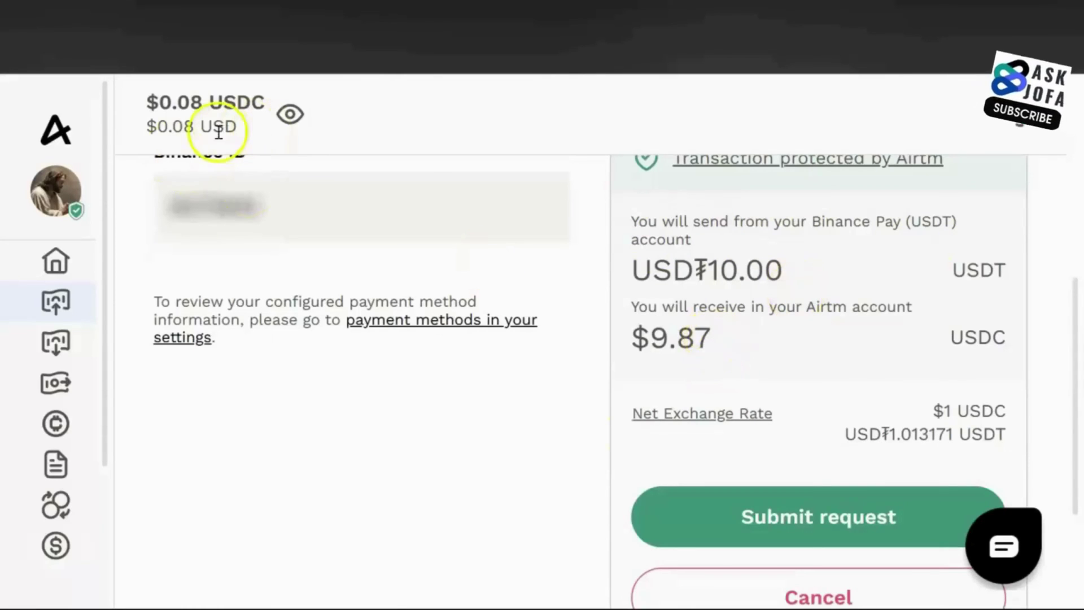
{"action": "left_click", "coordinate": [770, 515]}
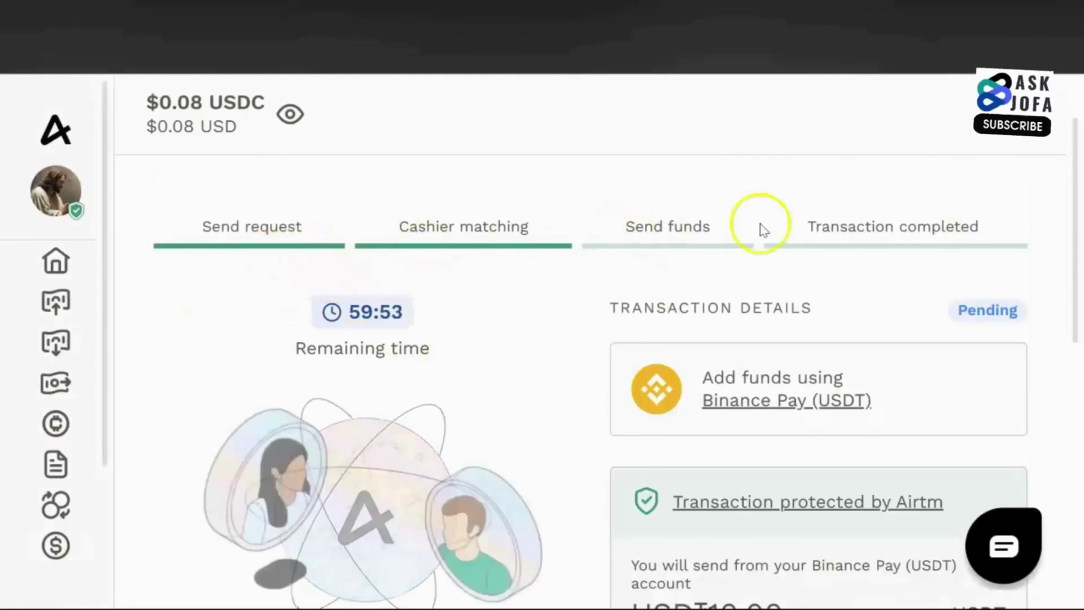
Step: Scroll down to the accepted request's Transaction Details
{"action": "scroll", "coordinate": [527, 356], "scroll_direction": "down", "scroll_amount": 2}
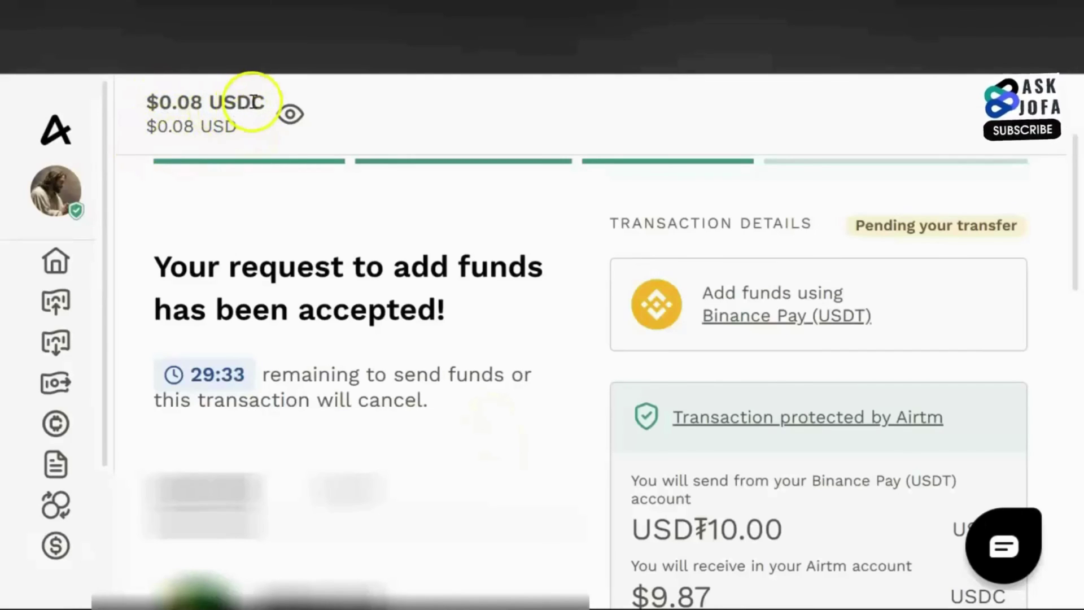
Step: Bring up the cashier's 10.00 Tether Binance Pay details and Binance ID beside the Binance mirror
{"action": "scroll", "coordinate": [460, 371], "scroll_direction": "down", "scroll_amount": 5}
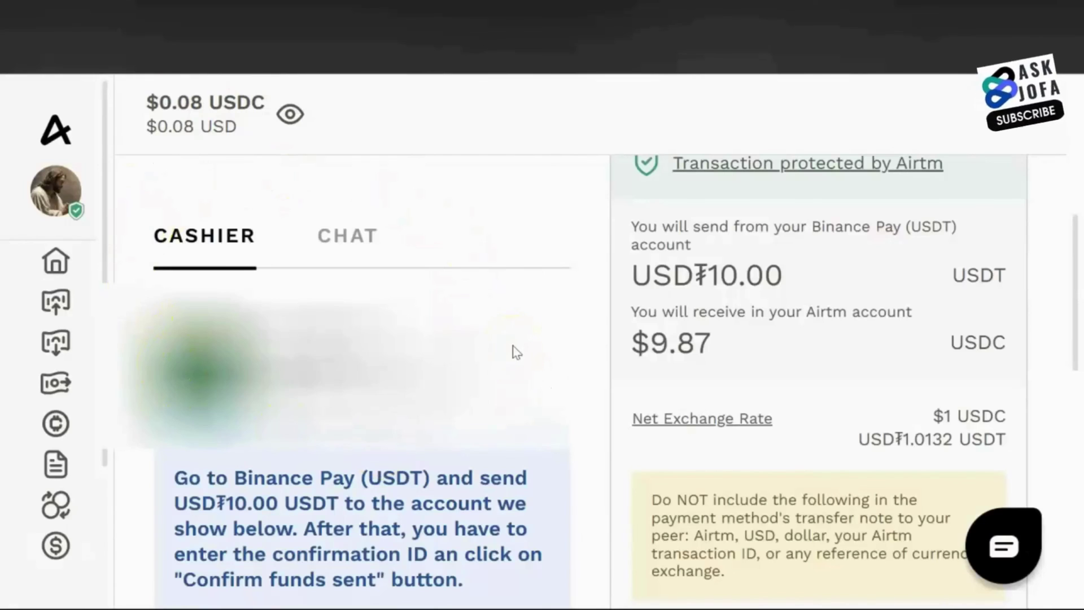
{"action": "scroll", "coordinate": [395, 282], "scroll_direction": "down", "scroll_amount": 8}
{"action": "left_click", "coordinate": [249, 213]}
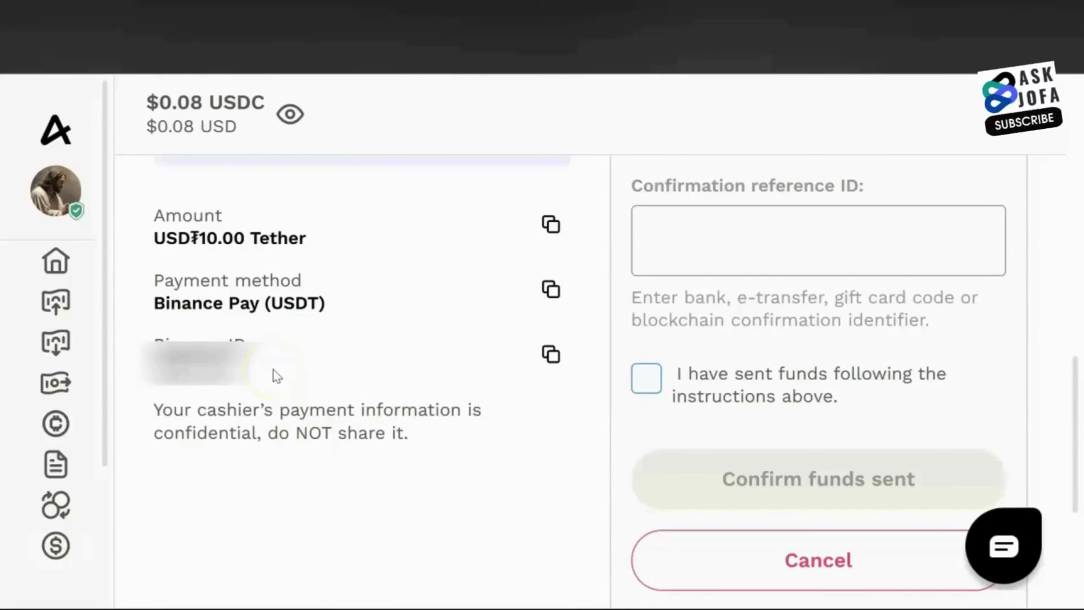
{"action": "left_click", "coordinate": [416, 330]}
{"action": "left_click", "coordinate": [316, 376]}
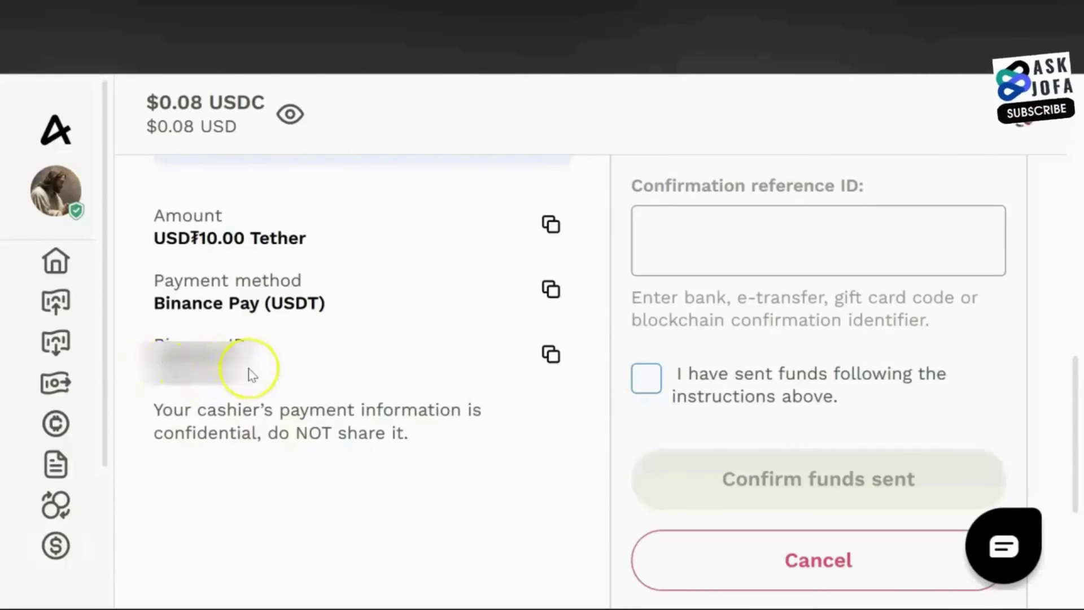
{"action": "scroll", "coordinate": [253, 372], "scroll_direction": "down", "scroll_amount": 1}
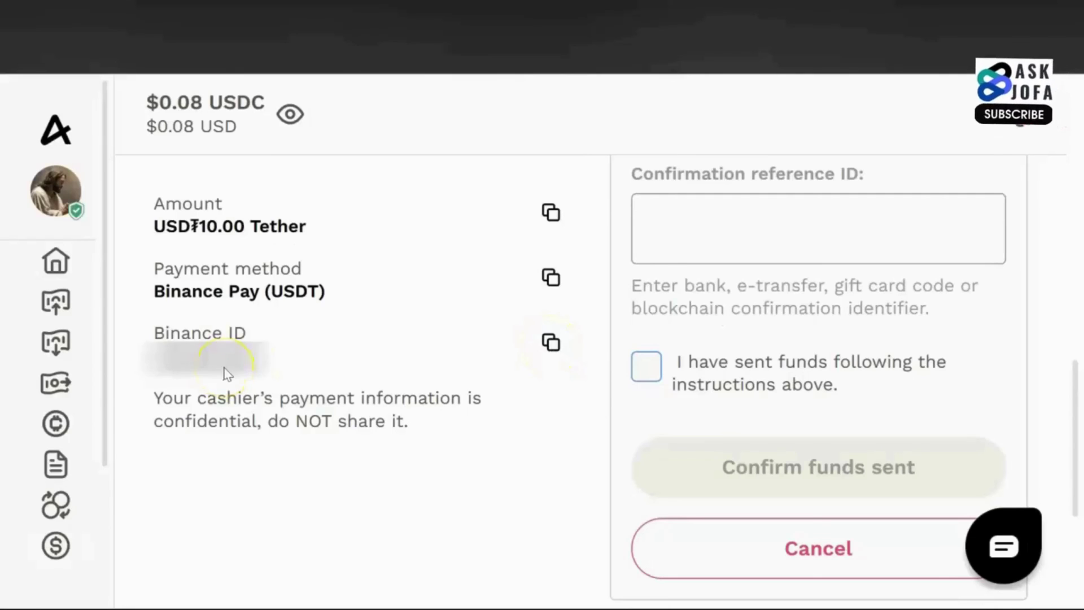
{"action": "mouse_move", "coordinate": [1065, 435]}
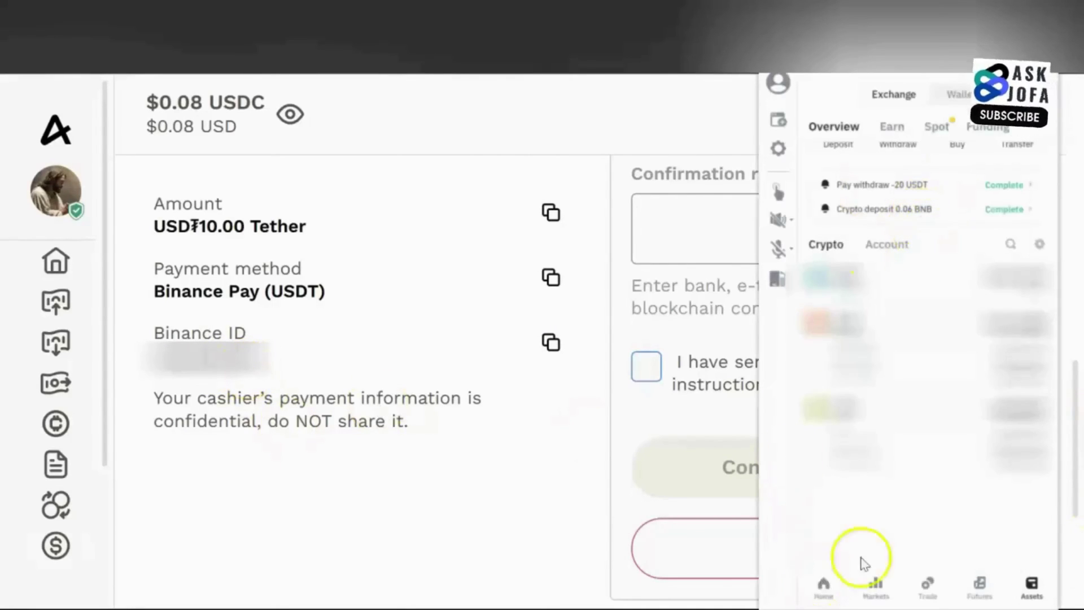
Step: Start a Binance Pay send to the cashier's pasted Binance ID
{"action": "left_click", "coordinate": [824, 584]}
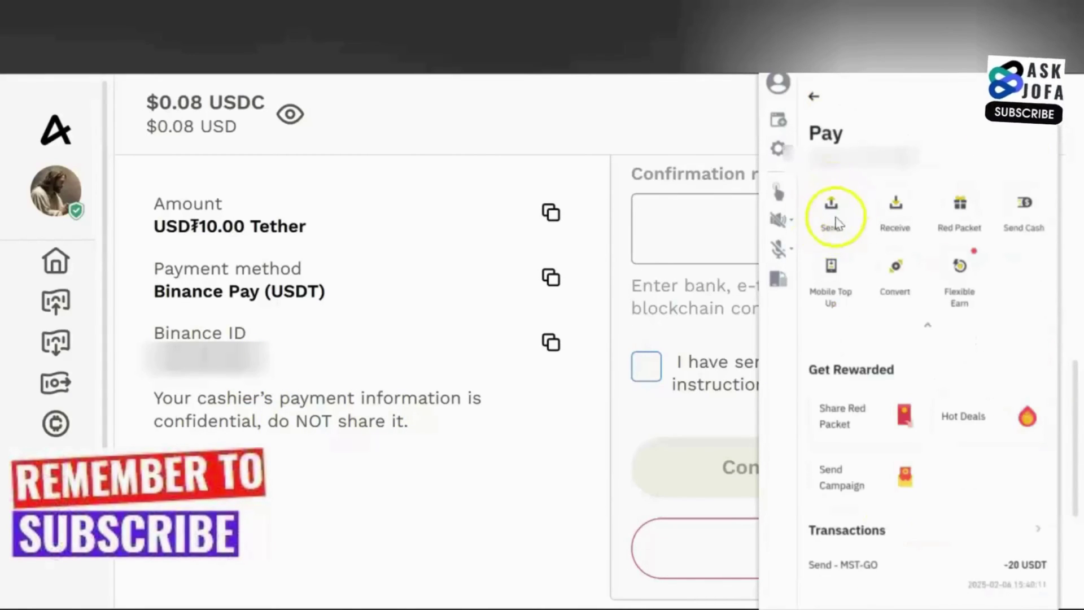
{"action": "left_click", "coordinate": [833, 223]}
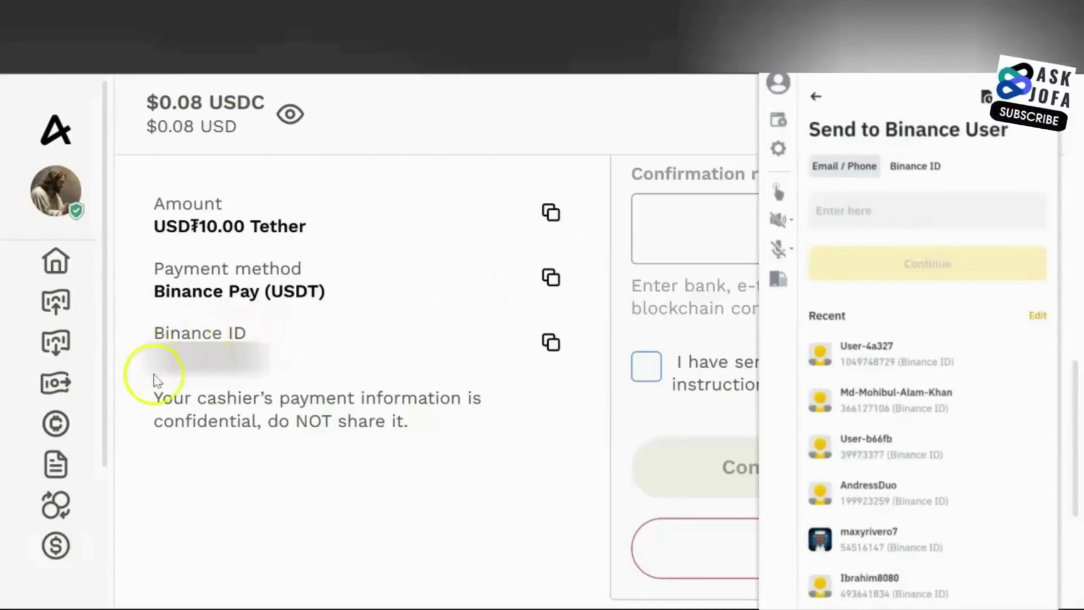
{"action": "left_click", "coordinate": [914, 174]}
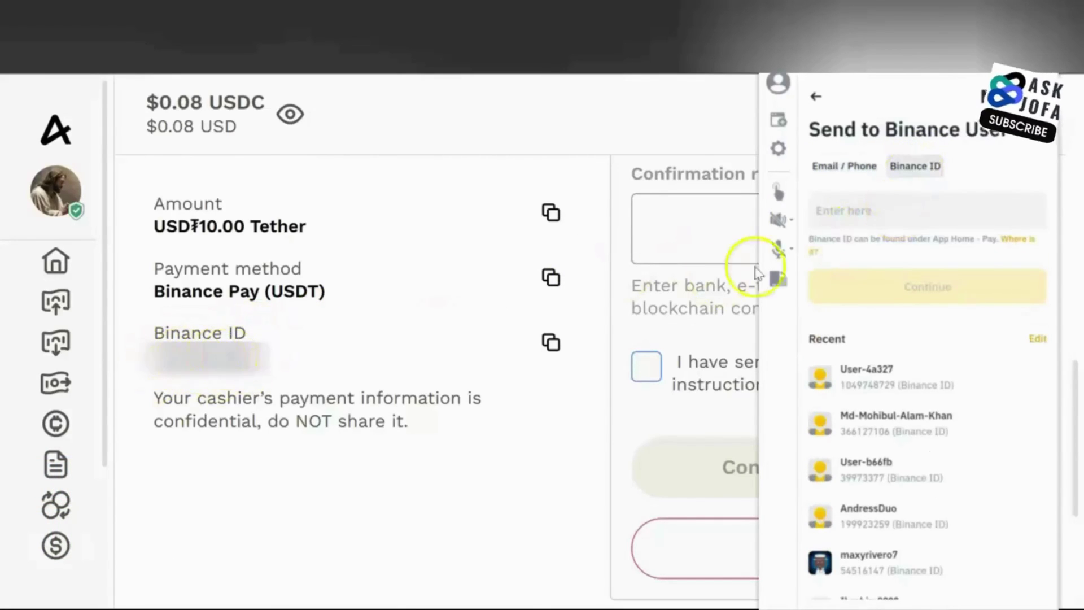
{"action": "left_click", "coordinate": [844, 212]}
{"action": "key", "text": "ctrl+v"}
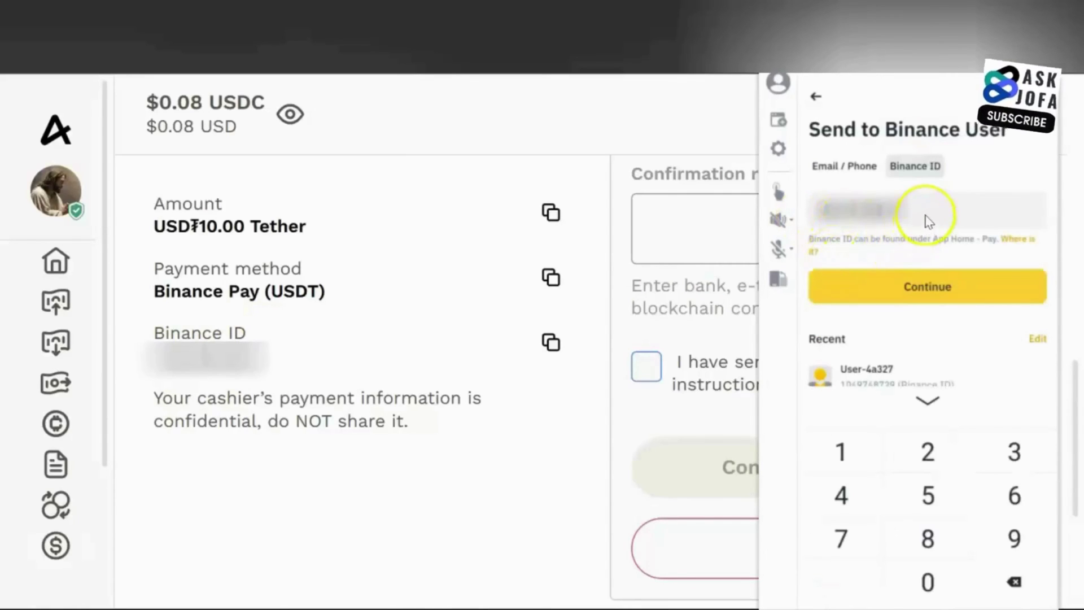
{"action": "left_click", "coordinate": [942, 221]}
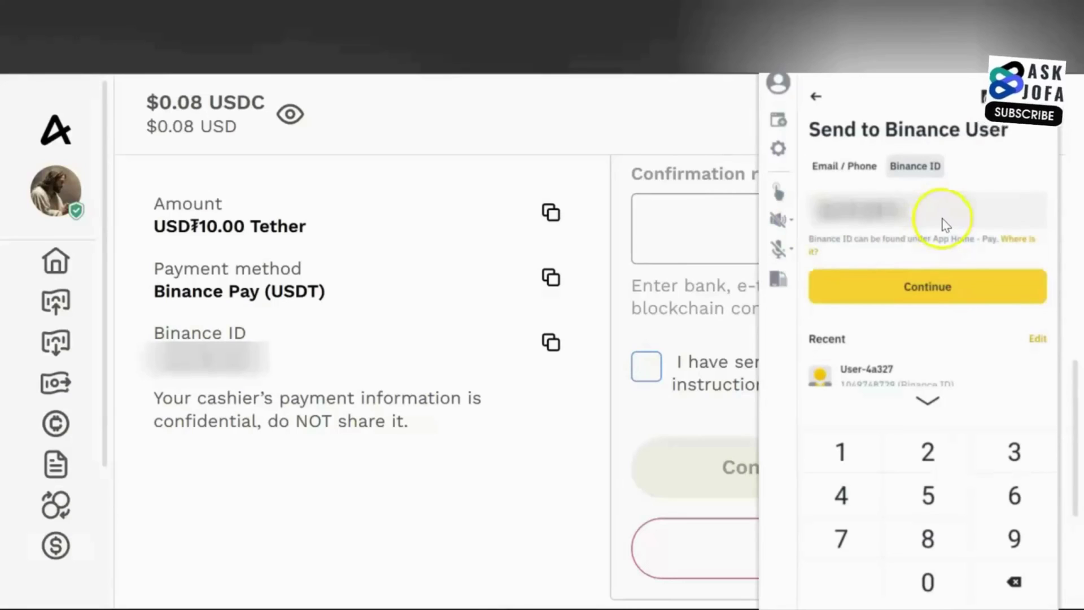
{"action": "left_click", "coordinate": [925, 291]}
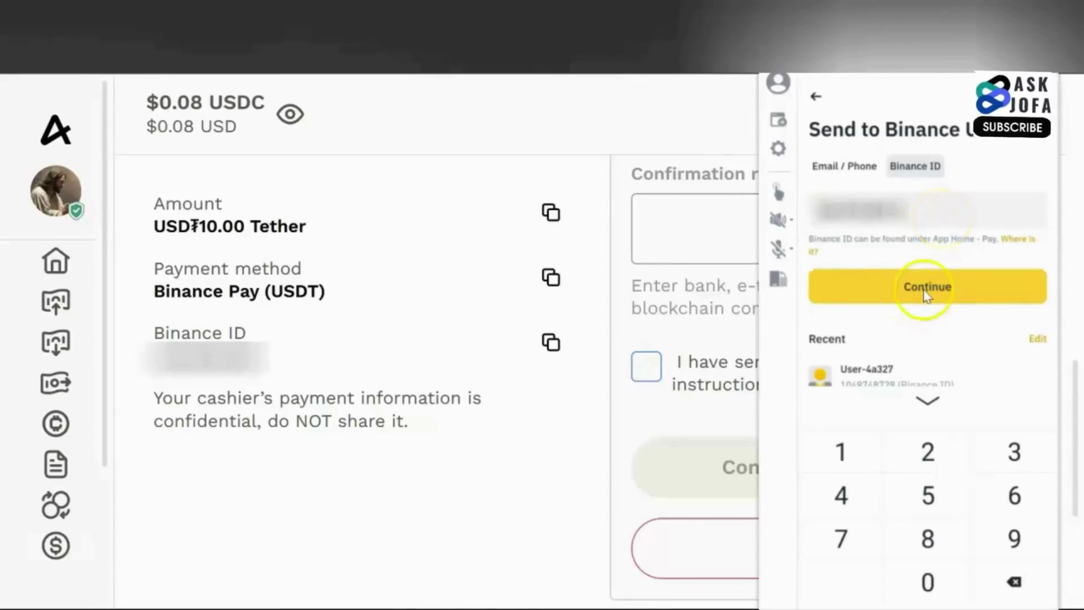
Step: Enter 10 USDT as the amount and confirm the payment
{"action": "left_click", "coordinate": [944, 187]}
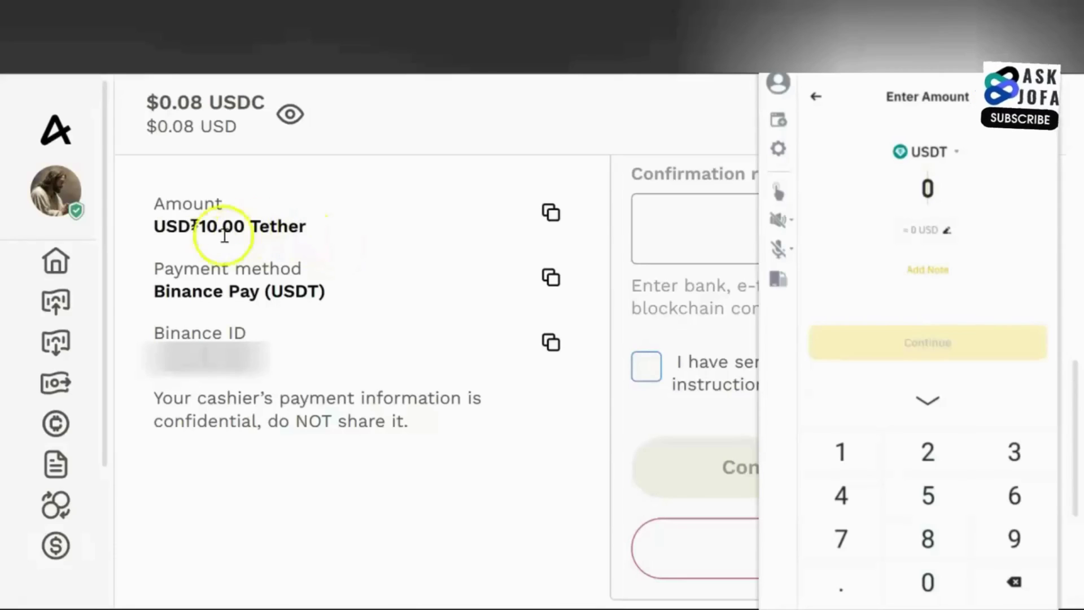
{"action": "type", "text": "10"}
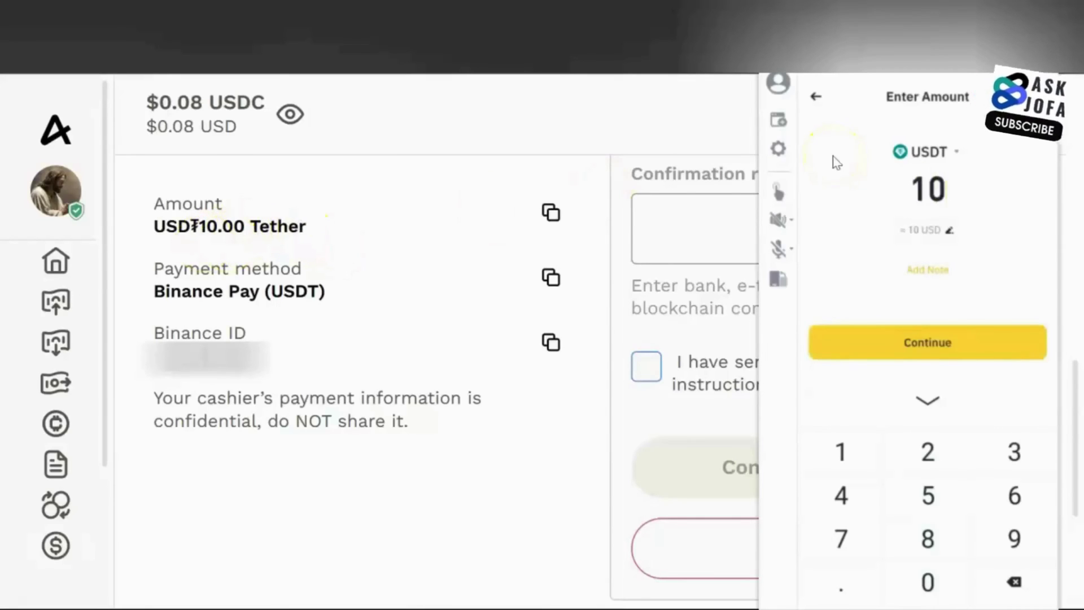
{"action": "left_click", "coordinate": [929, 342]}
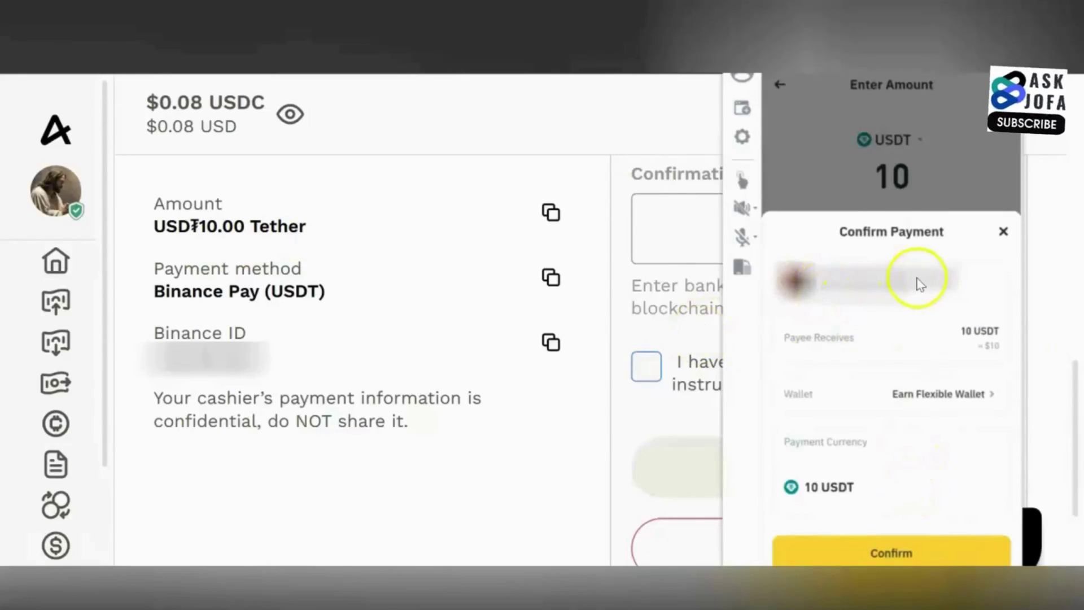
{"action": "left_click", "coordinate": [895, 560]}
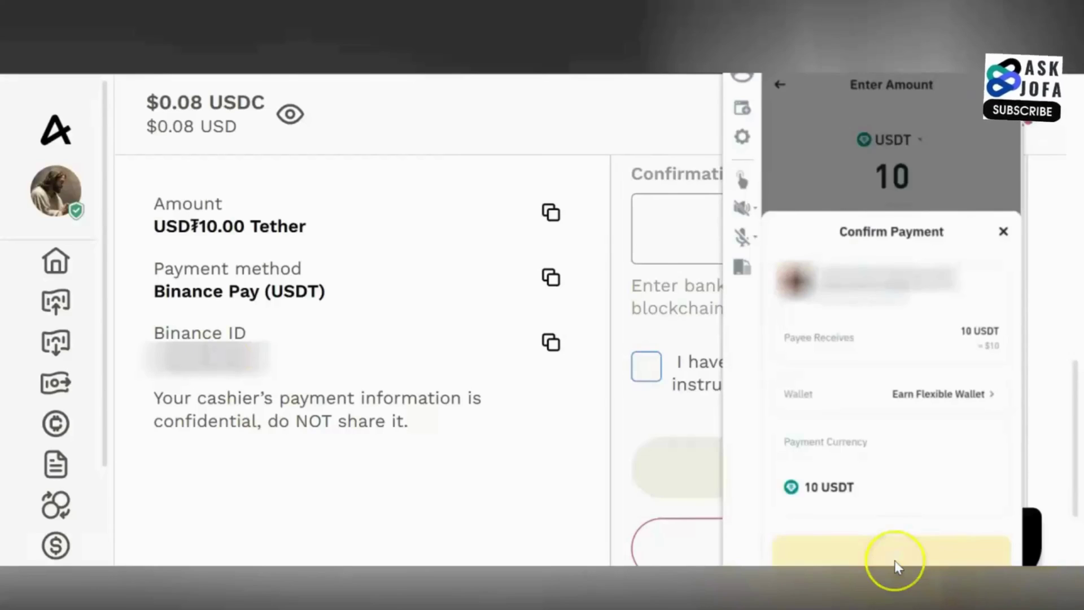
Step: Enter 'done' as the confirmation reference, tick the funds-sent acknowledgement, and confirm funds sent
{"action": "left_click", "coordinate": [671, 228]}
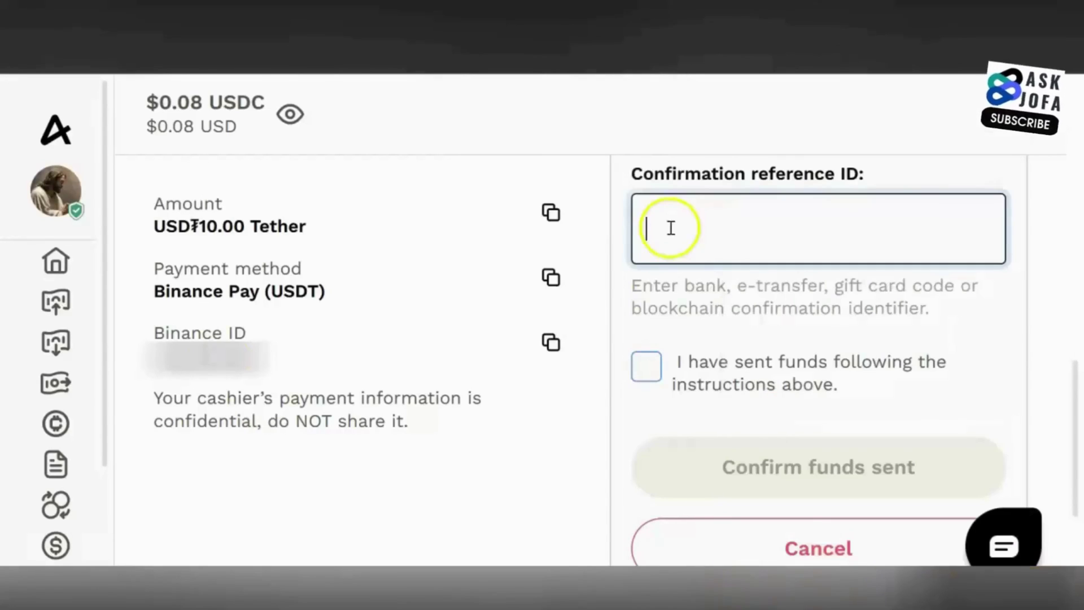
{"action": "type", "text": "done"}
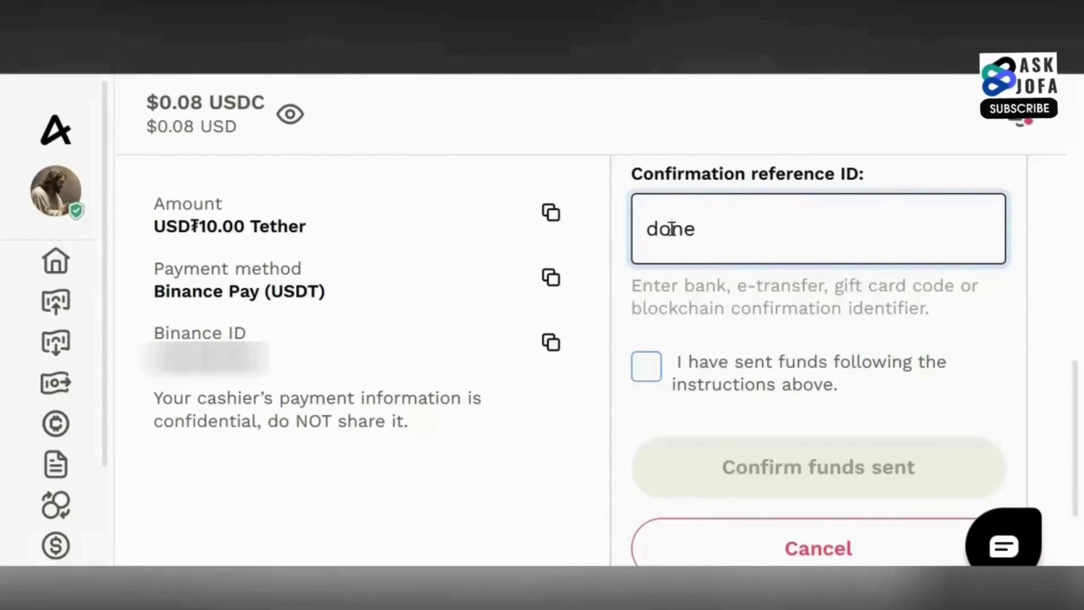
{"action": "left_click", "coordinate": [634, 370]}
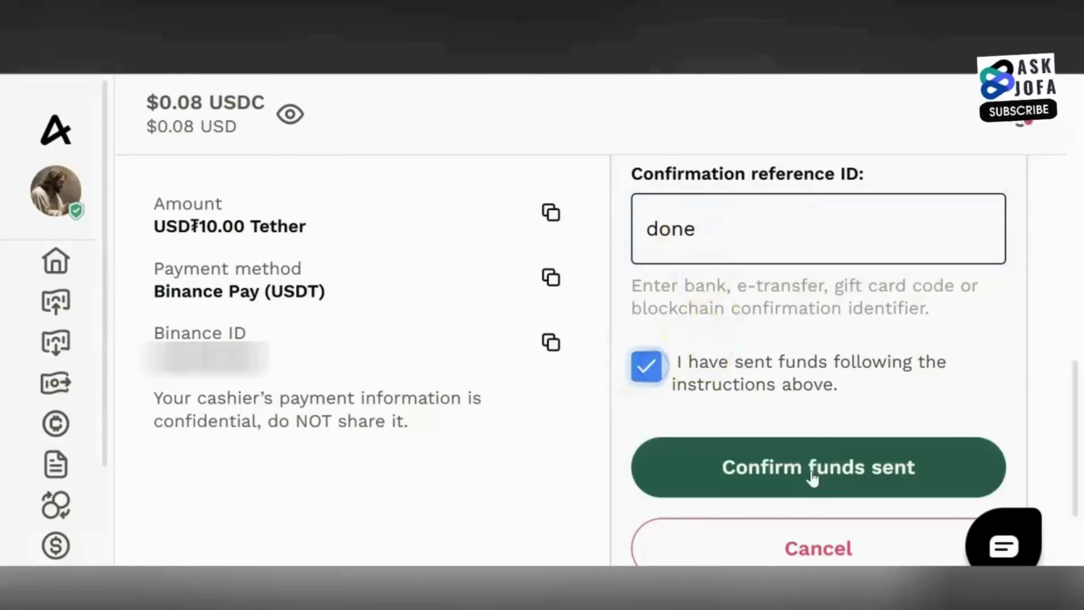
{"action": "left_click", "coordinate": [812, 473]}
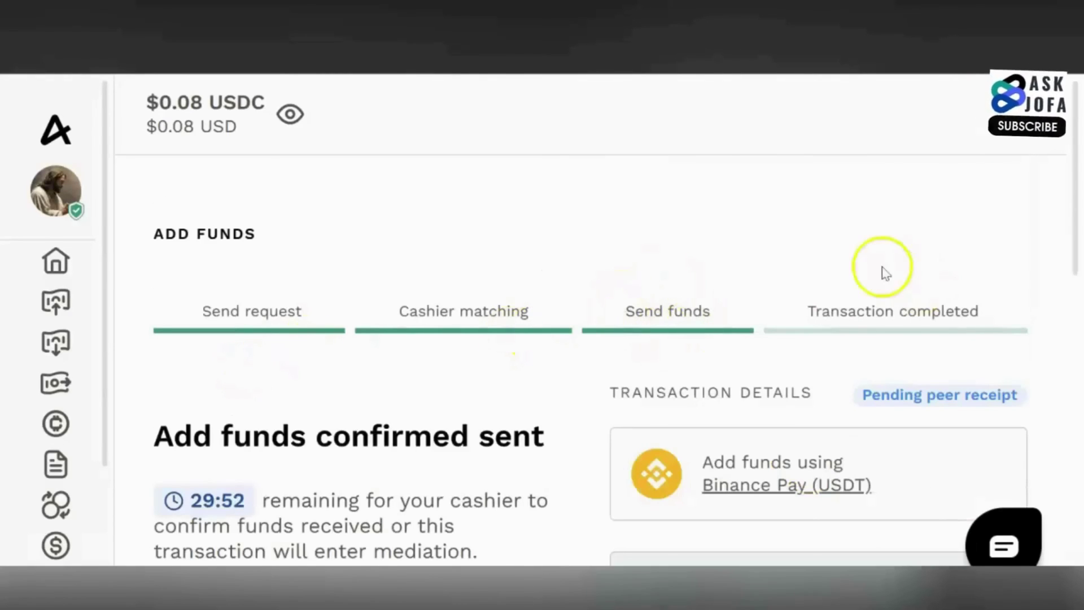
Step: After the $9.87 USDC credit, show Binance's Payment Successful 10 USDT receipt beside Airtm
{"action": "scroll", "coordinate": [598, 339], "scroll_direction": "down", "scroll_amount": 1}
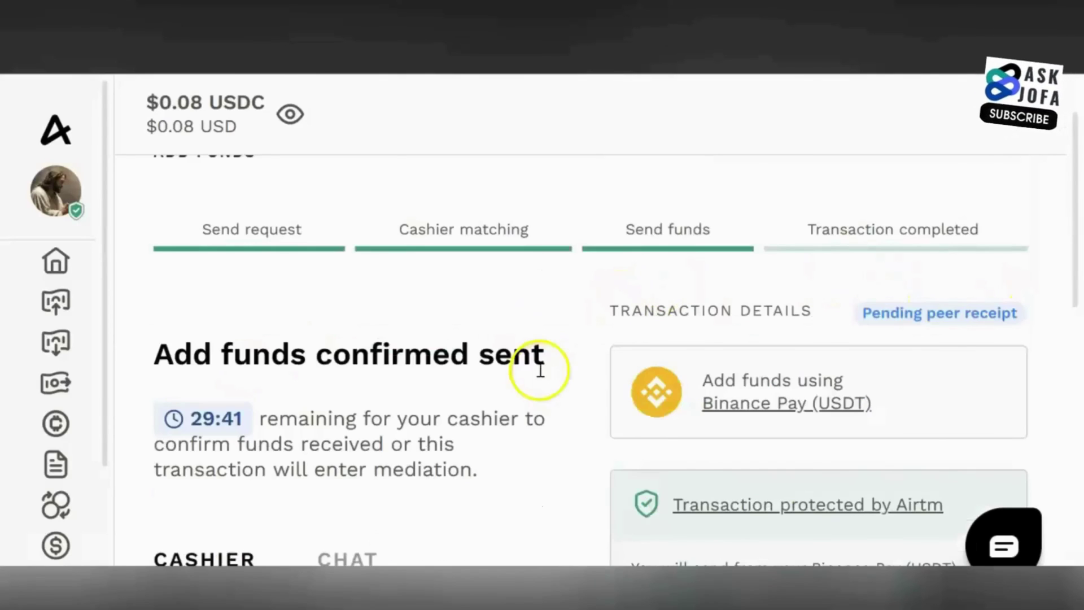
{"action": "scroll", "coordinate": [541, 370], "scroll_direction": "up", "scroll_amount": 1}
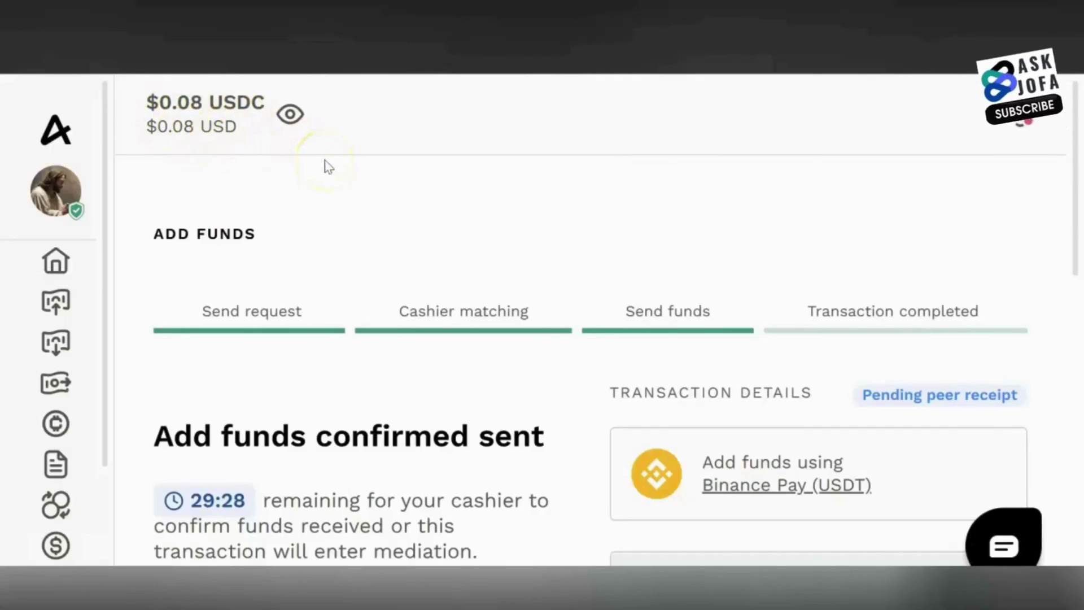
{"action": "left_click", "coordinate": [839, 594]}
{"action": "left_click", "coordinate": [862, 512]}
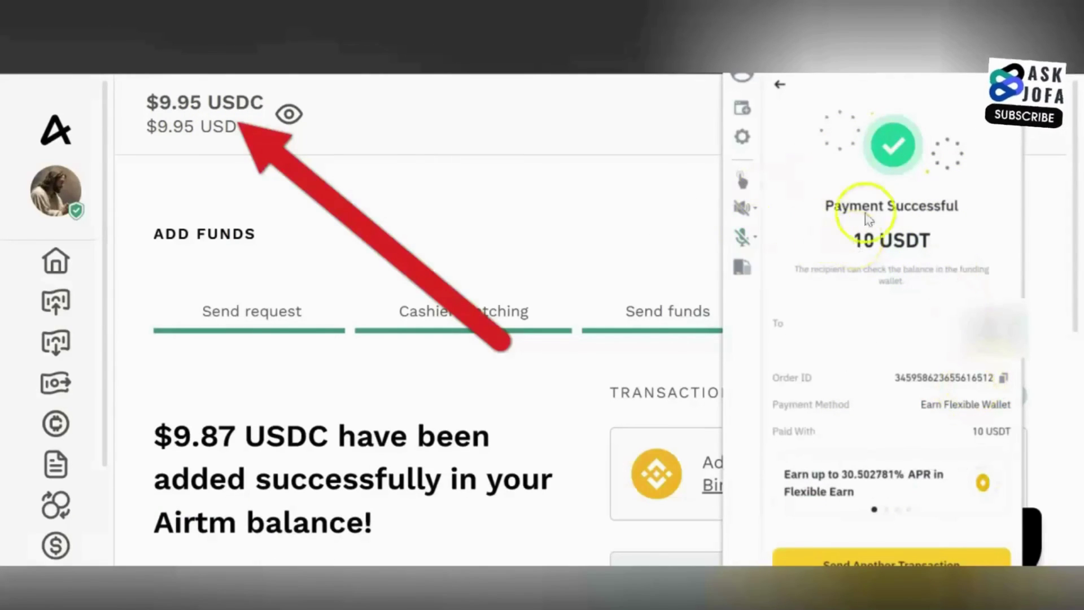
Step: Close the Binance receipt window to reveal the Completed add-funds transaction in Airtm
{"action": "left_click", "coordinate": [194, 496]}
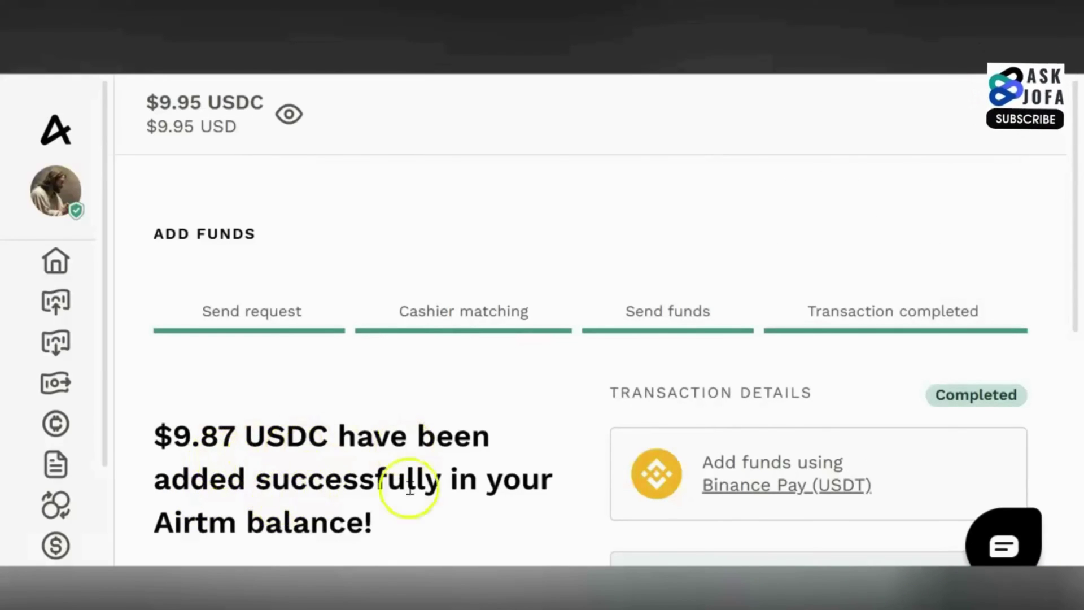
{"action": "left_click", "coordinate": [966, 341]}
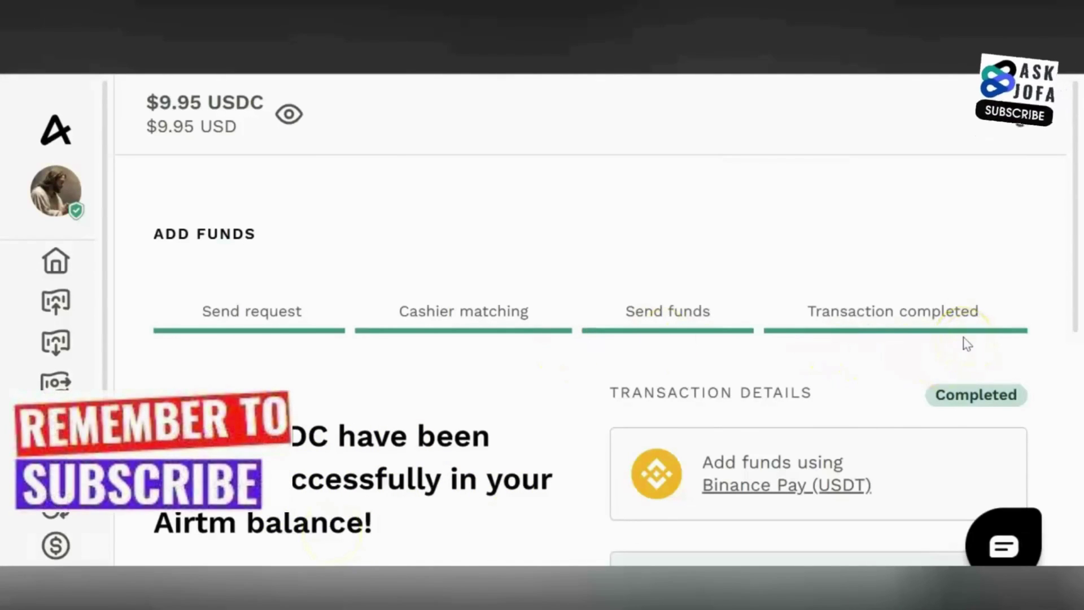